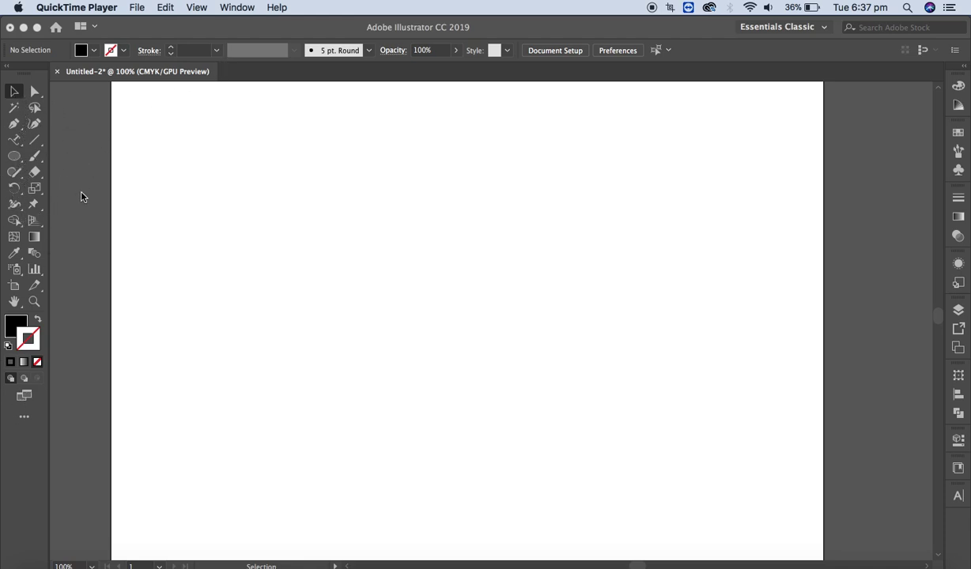
Step: Switch the toolbar to the Basic tool set, then back to the Advanced set
click(218, 177)
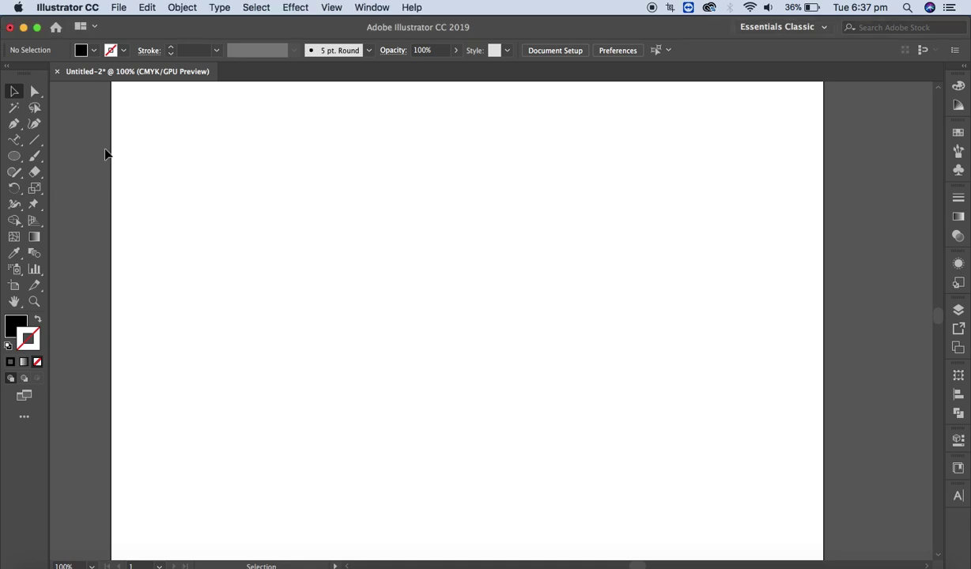
click(371, 8)
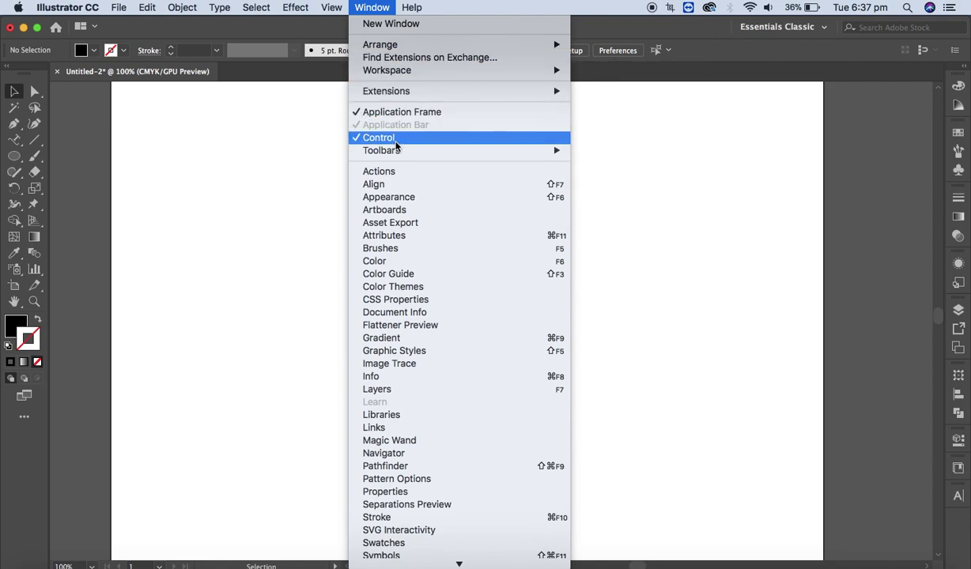
mouse_move(404, 155)
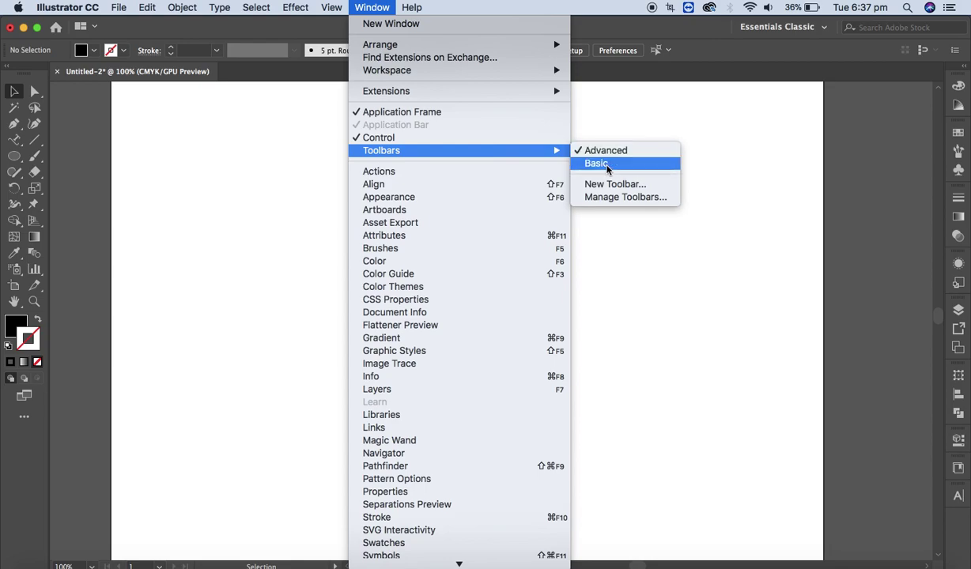
click(606, 164)
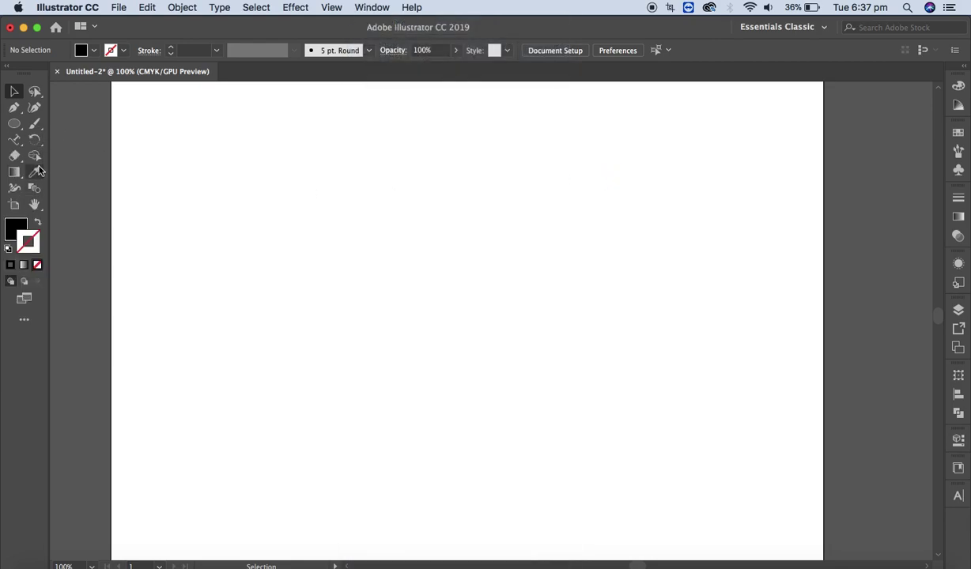
click(355, 10)
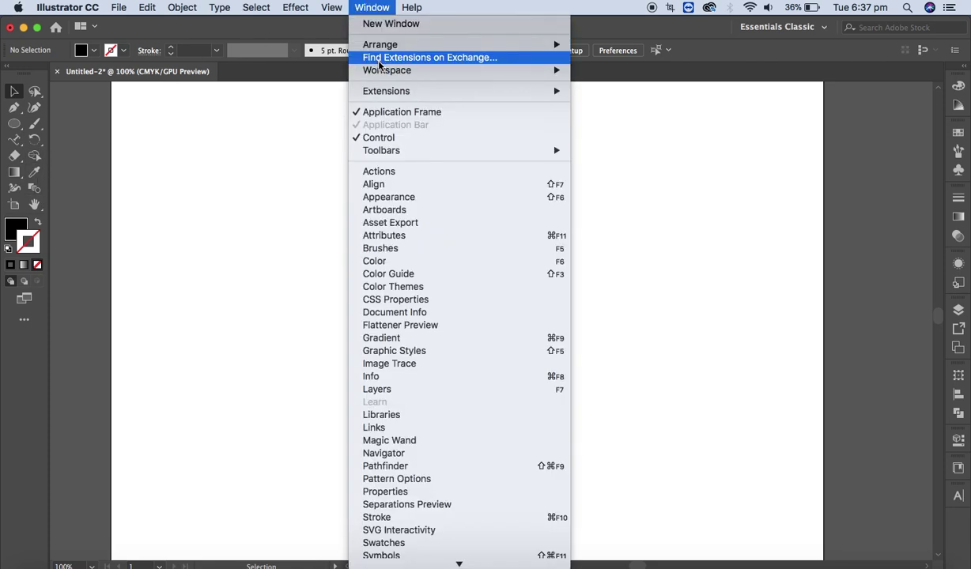
mouse_move(393, 75)
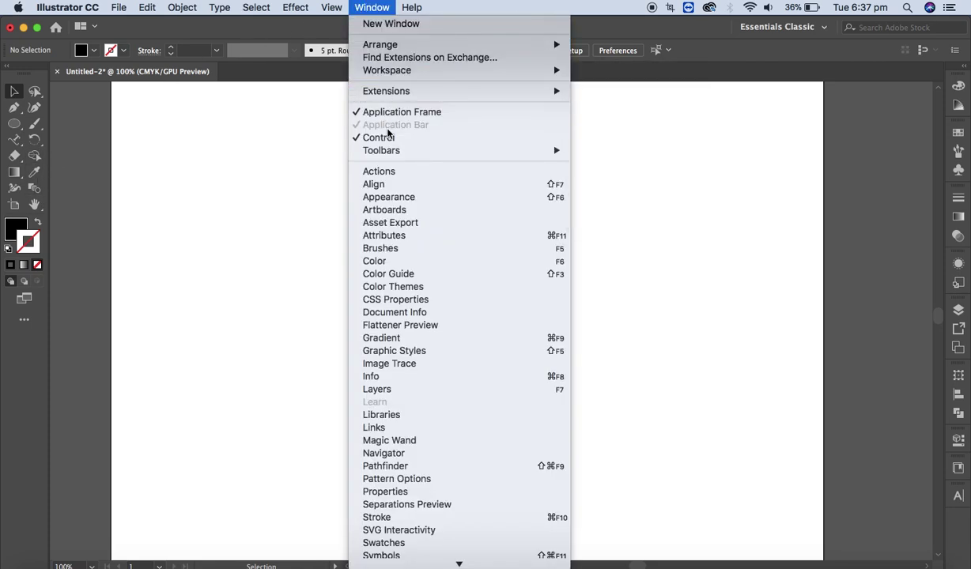
mouse_move(492, 152)
click(587, 152)
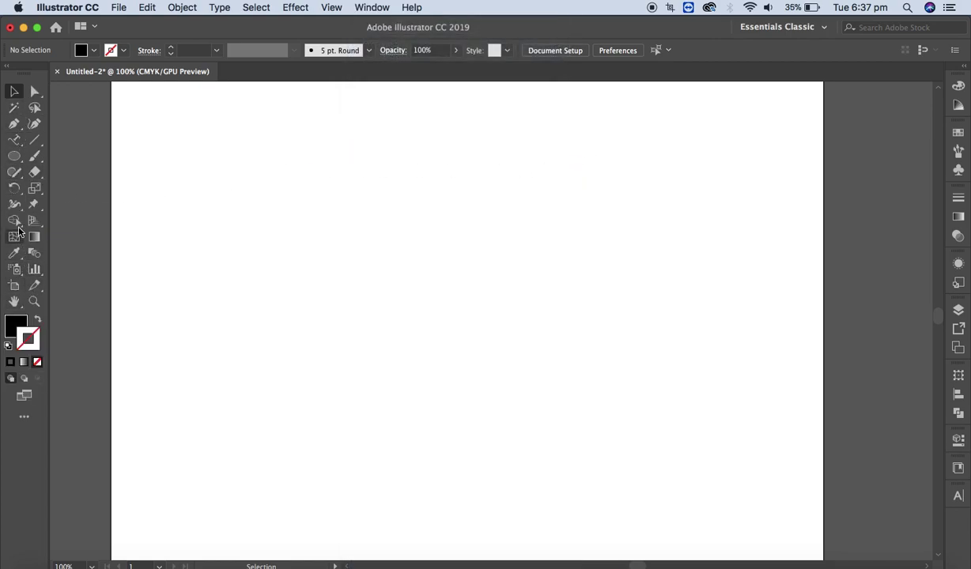
Step: Draw a circle about 76.2 mm across with the Ellipse Tool
click(21, 163)
click(19, 160)
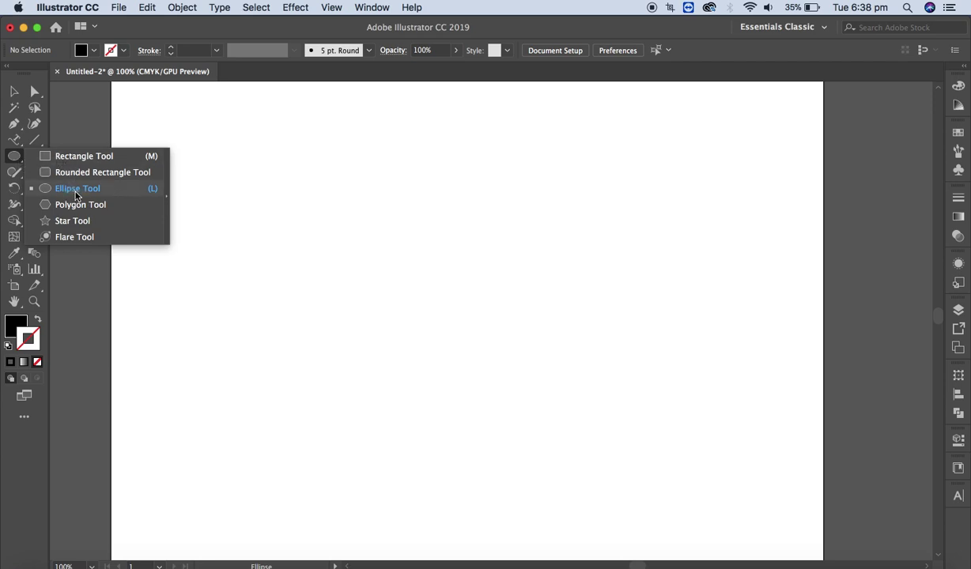
click(76, 192)
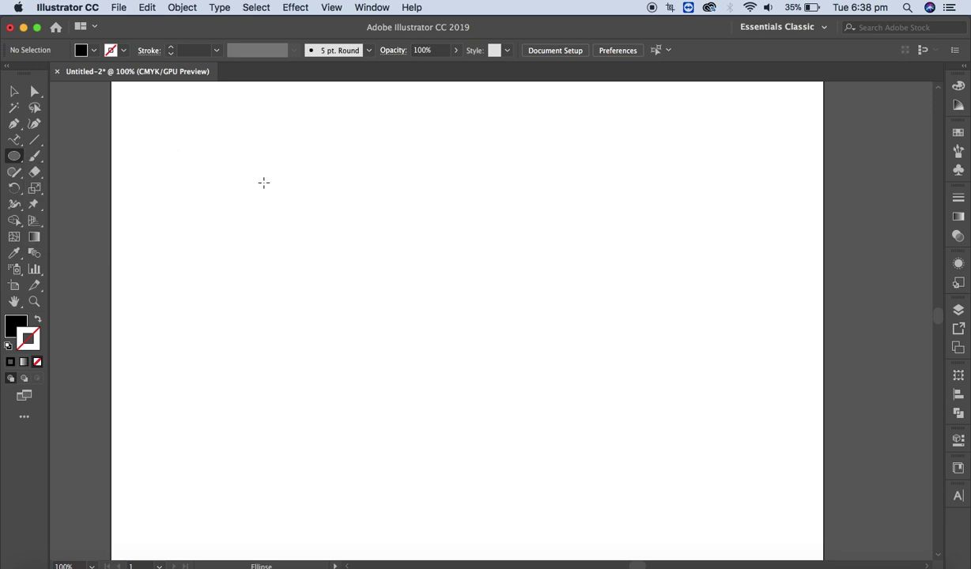
drag(263, 183, 524, 384)
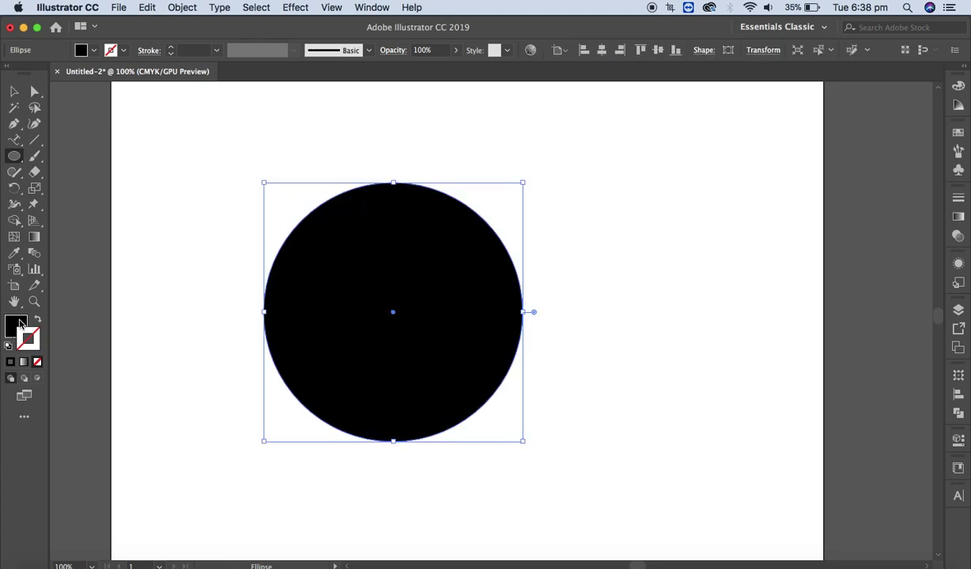
Step: Give the circle a black 1 pt outline with no fill and confirm its 76.2 mm size
click(37, 338)
click(10, 361)
click(12, 326)
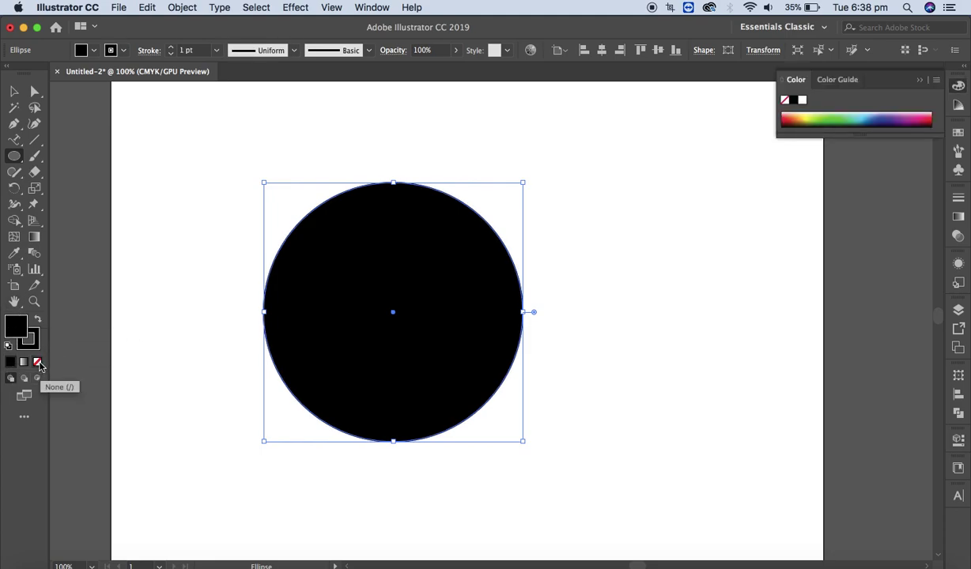
click(38, 363)
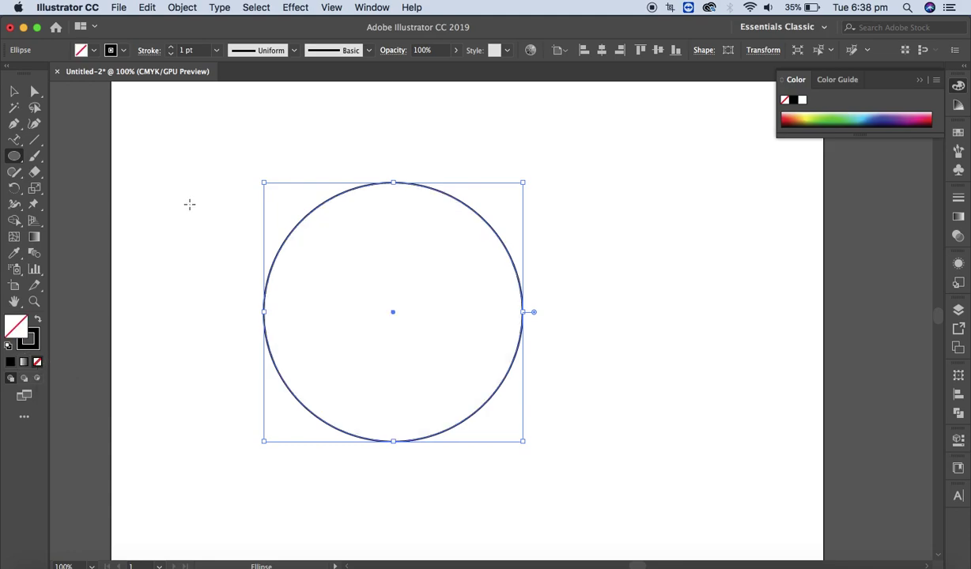
click(571, 190)
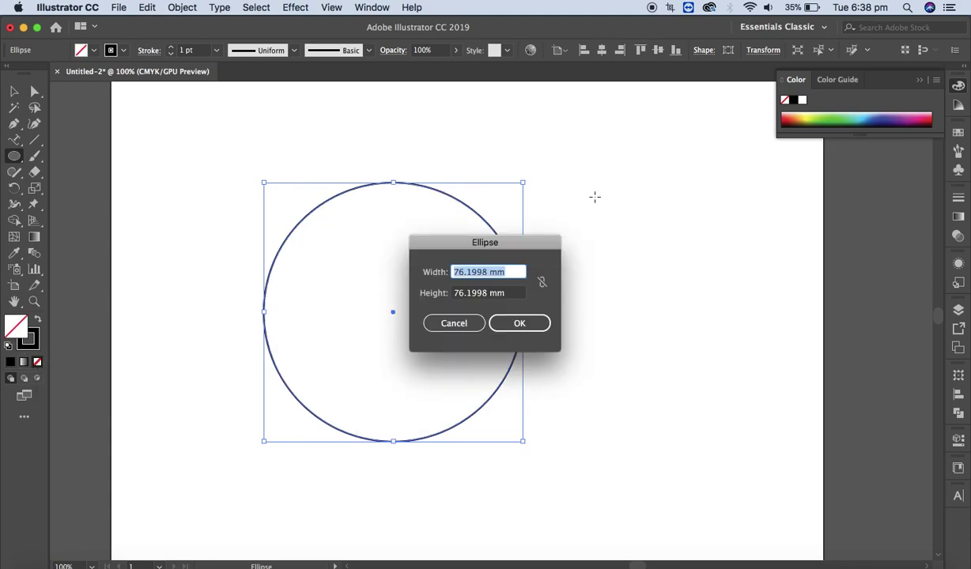
click(453, 323)
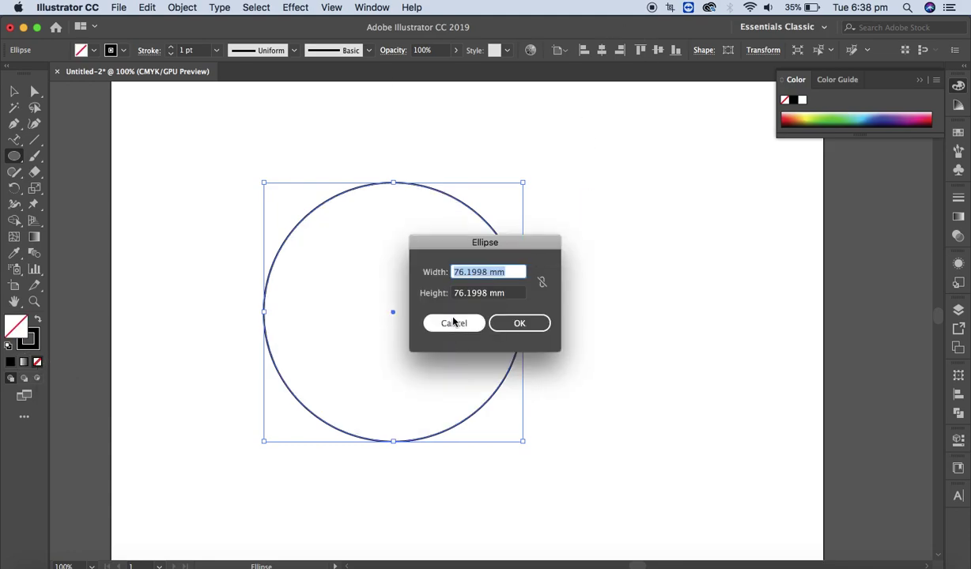
Step: Run Lorem ipsum placeholder text around the circle using the Type on a Path Tool
click(21, 148)
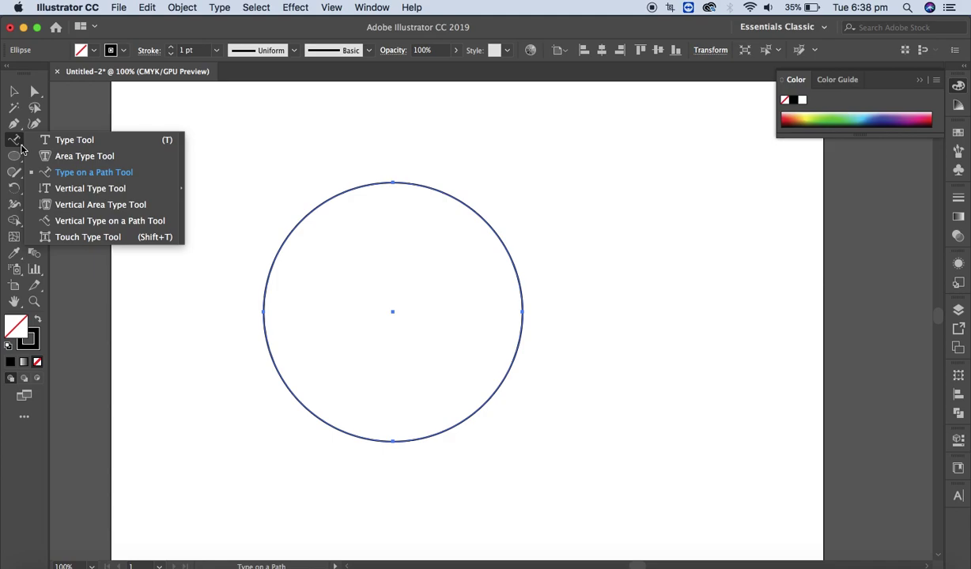
click(126, 172)
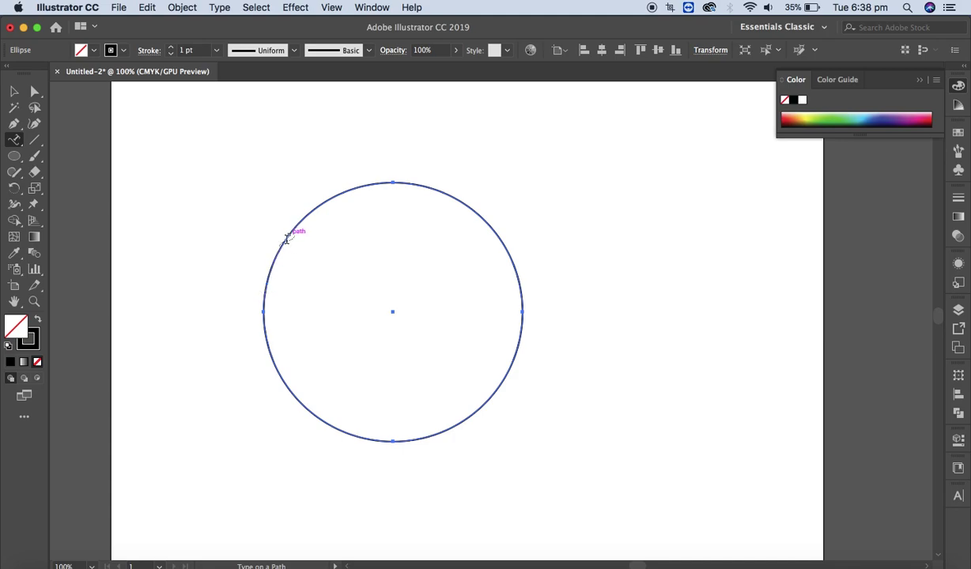
click(265, 286)
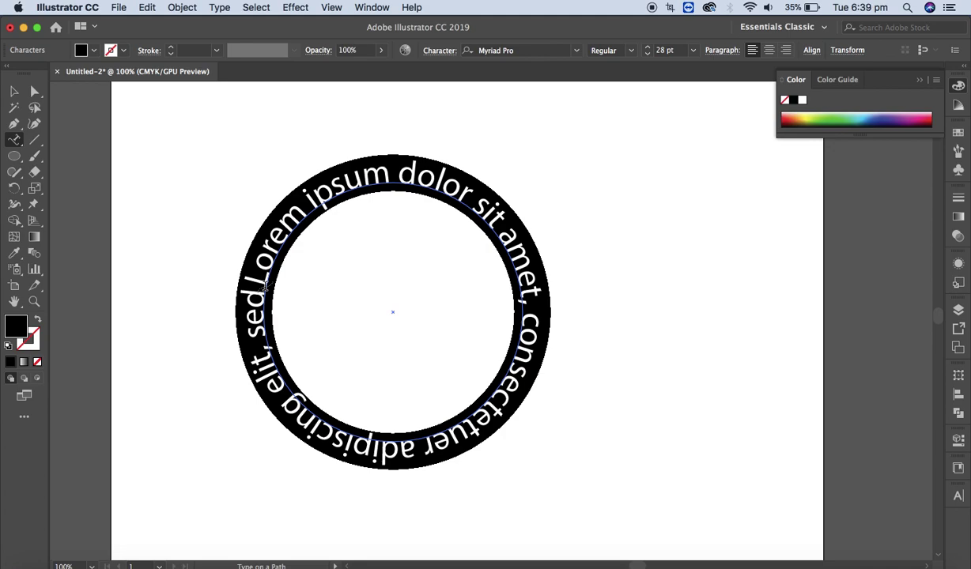
Step: Replace the placeholder with 'Electronic Teacher Pty. Ltd.' and enlarge it to 30 pt
key(super+z)
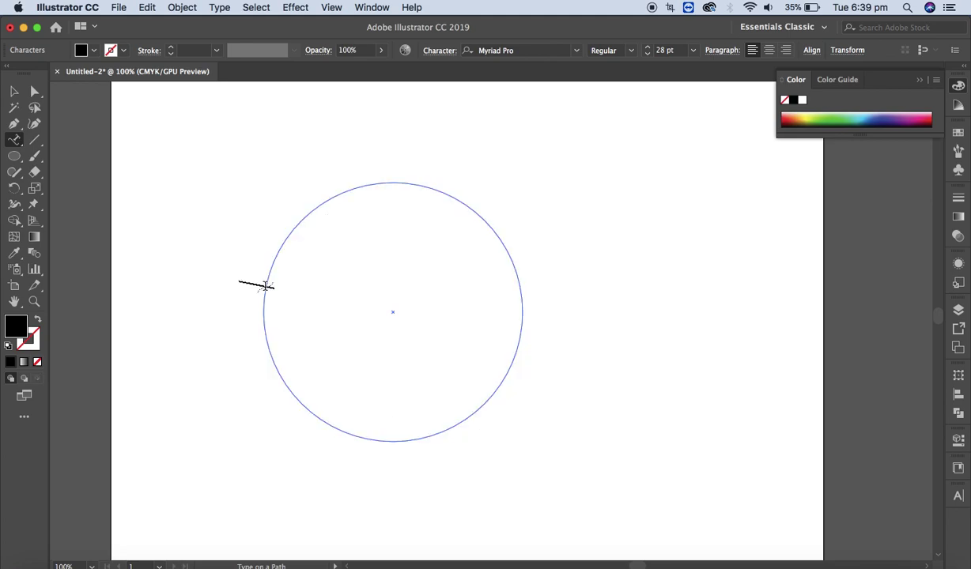
text(Electronic)
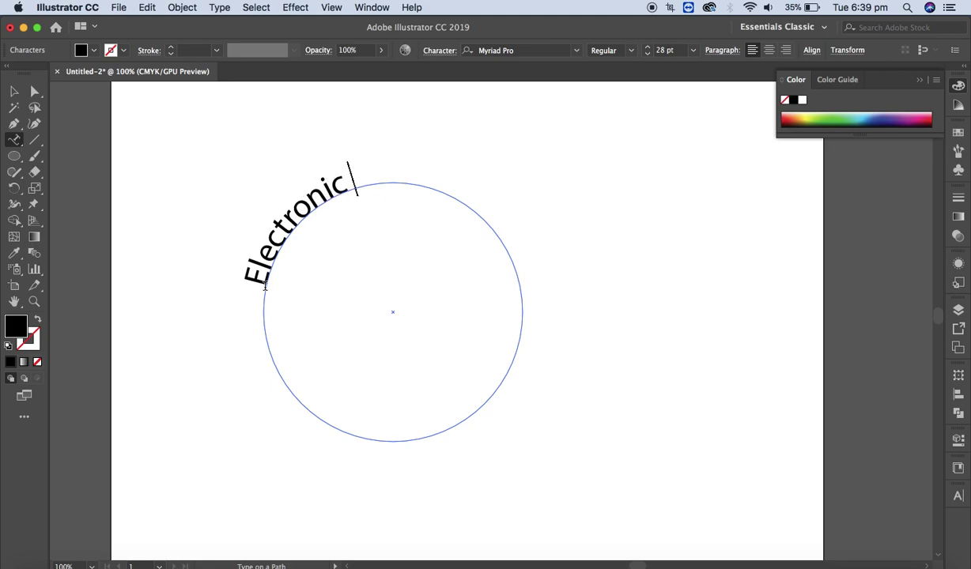
text( Teacher P)
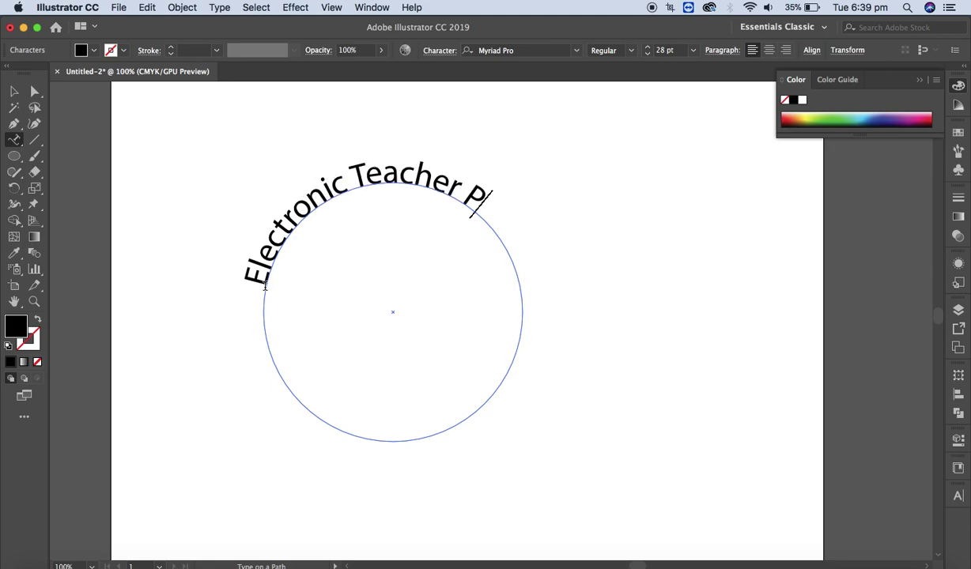
text(vt)
key(BackSpace)
key(BackSpace)
text(ty. Ltd.)
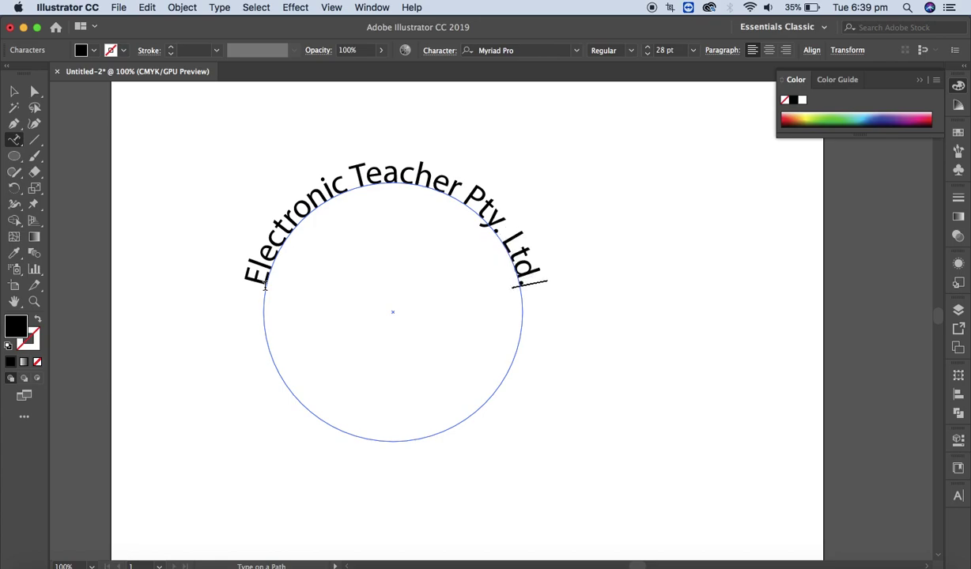
key(super+a)
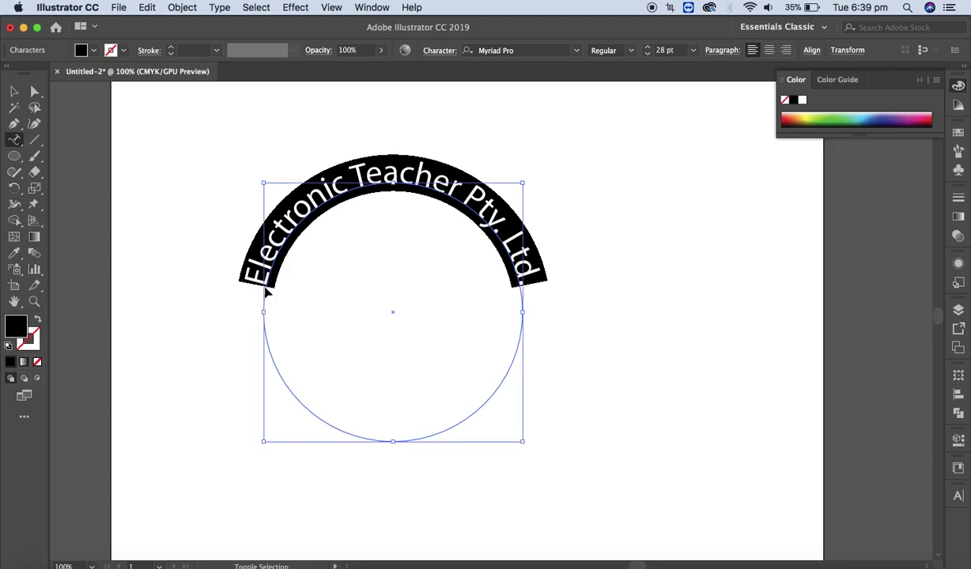
key(super+shift+period)
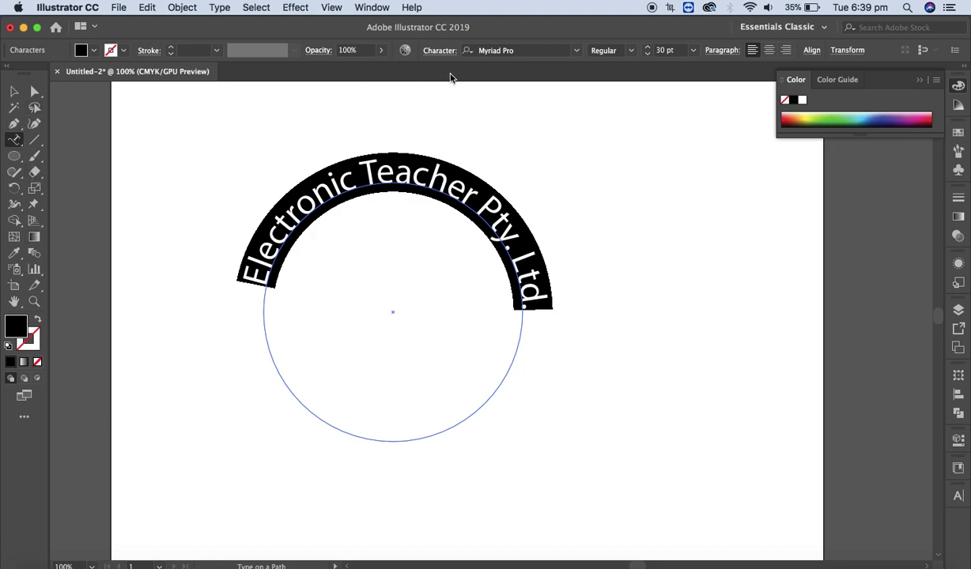
Step: Centre-align the 30 pt company name so it runs down the circle's right side
click(772, 52)
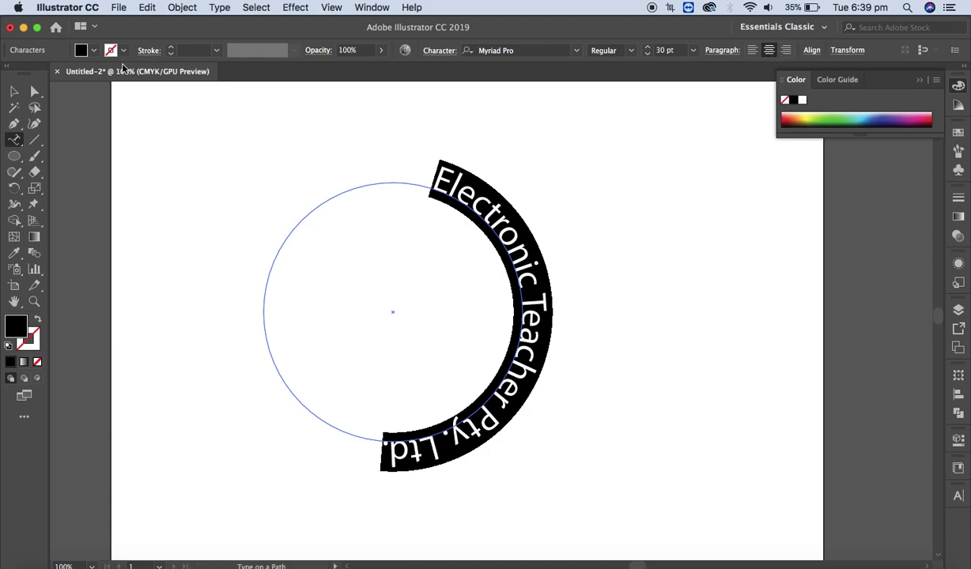
click(35, 93)
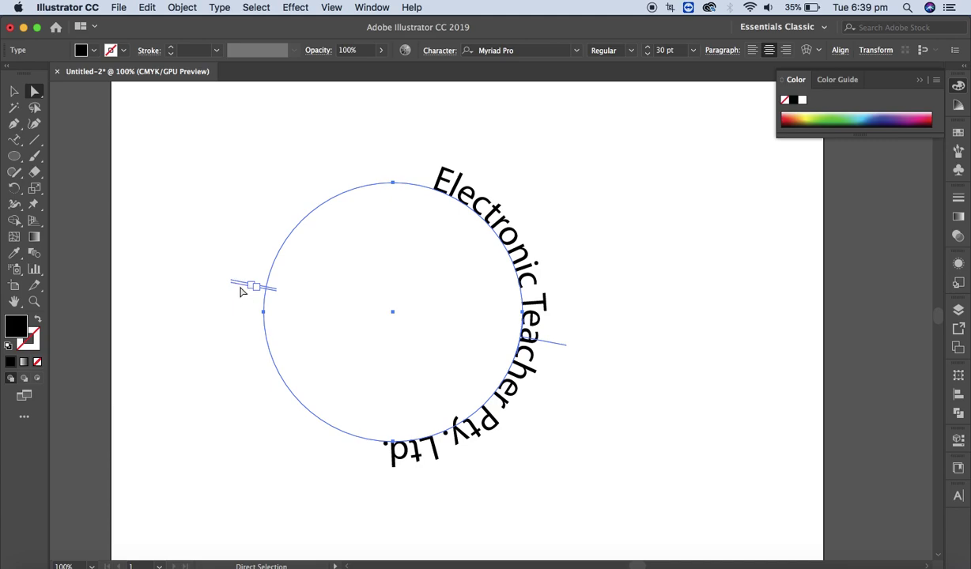
Step: Drag the path text's start and end brackets so the company name is centred over the top
drag(241, 291, 290, 395)
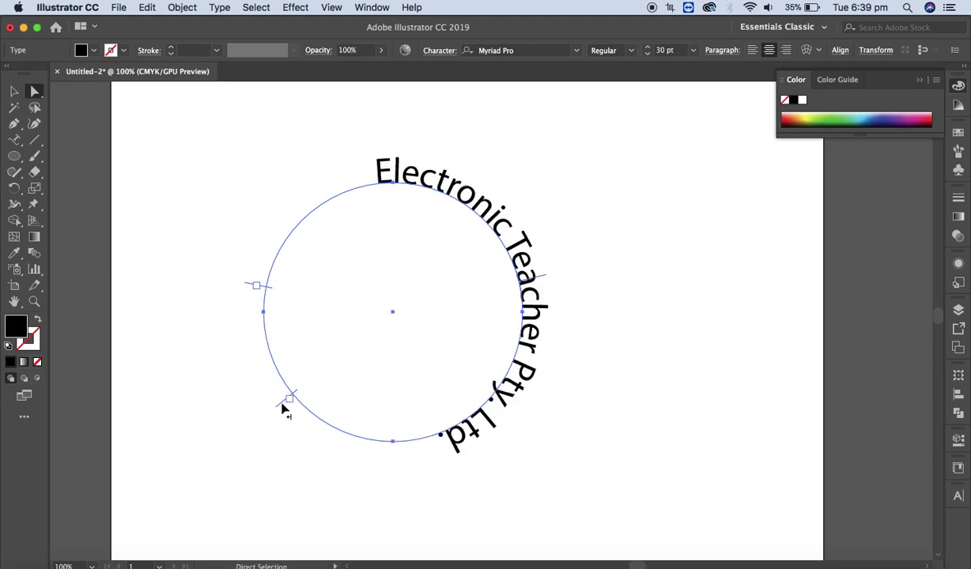
drag(282, 408, 519, 316)
drag(250, 289, 249, 314)
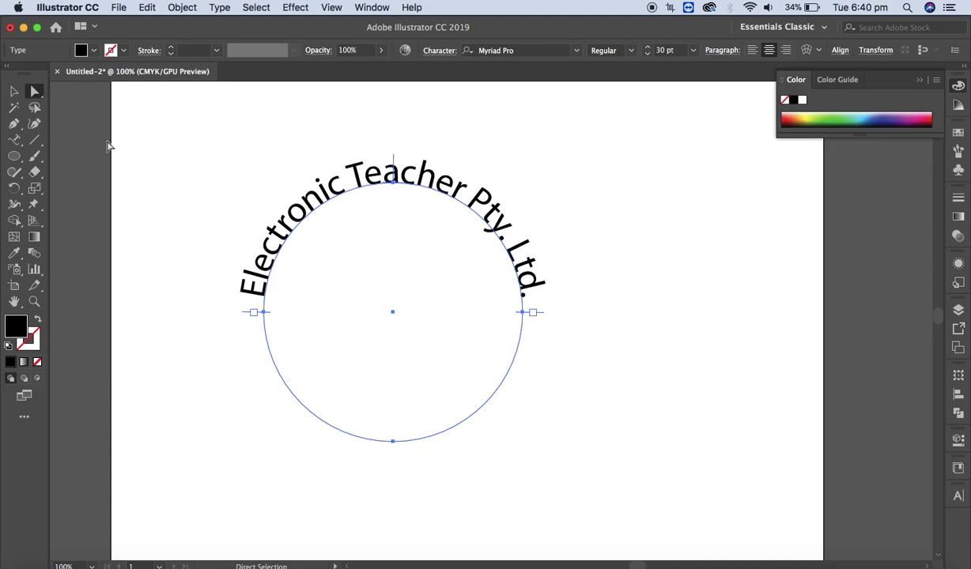
Step: Open Type on a Path Options and try Ascender and Descender alignment with Preview on
double_click(16, 140)
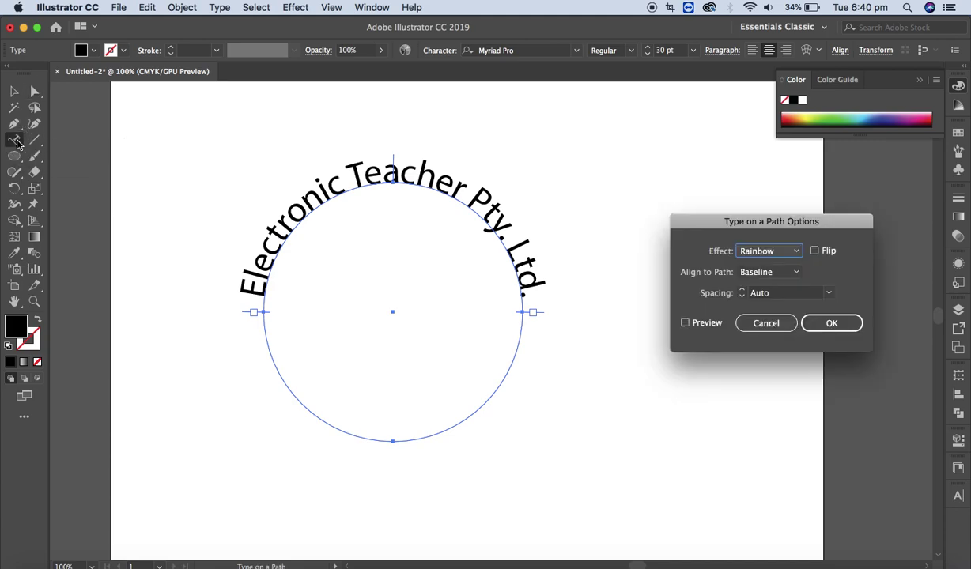
drag(805, 227, 764, 191)
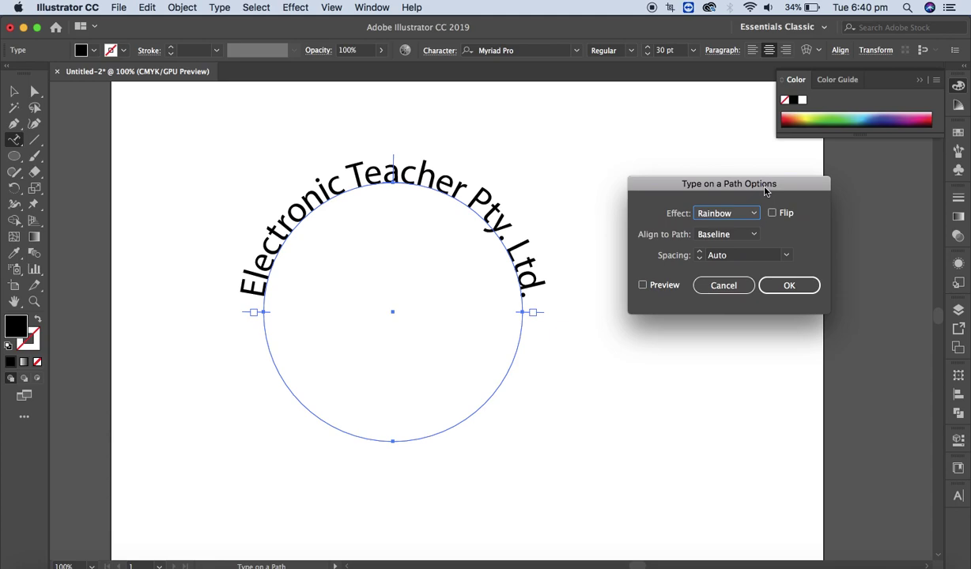
click(754, 236)
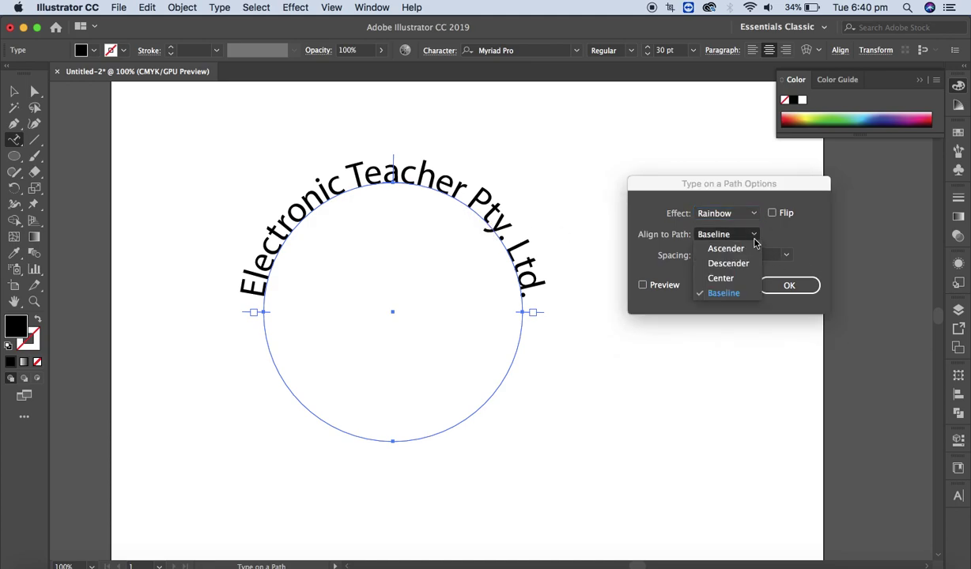
click(726, 249)
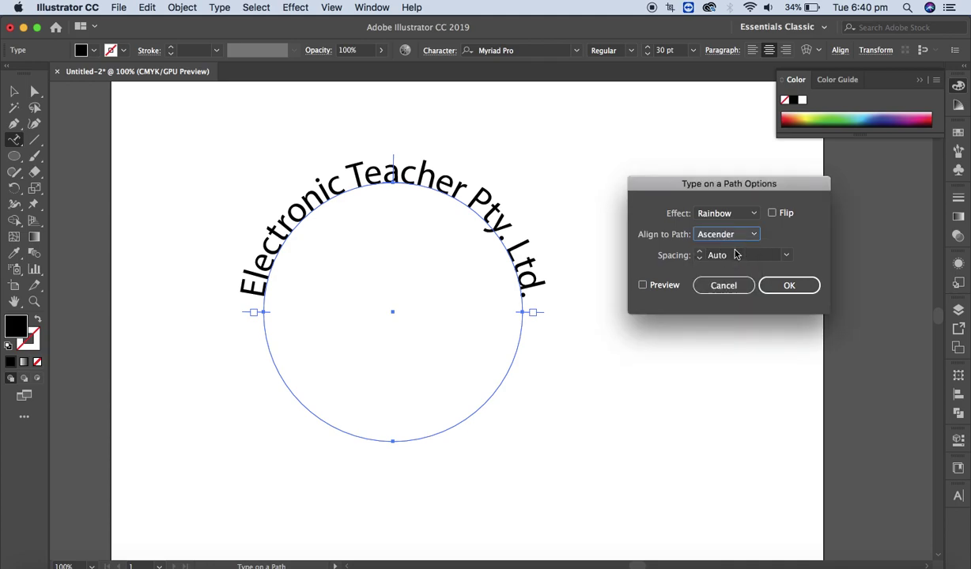
click(723, 231)
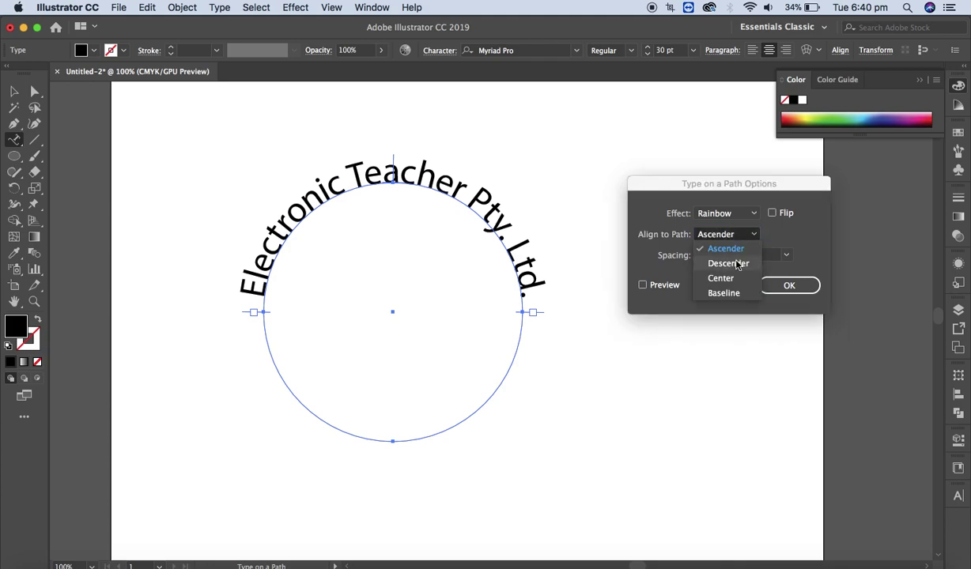
click(735, 264)
click(751, 234)
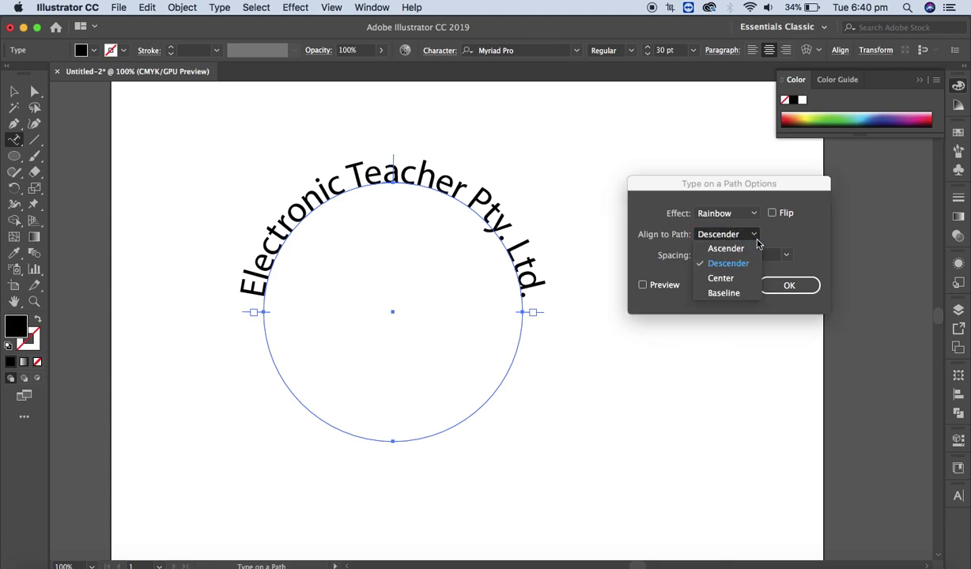
click(726, 265)
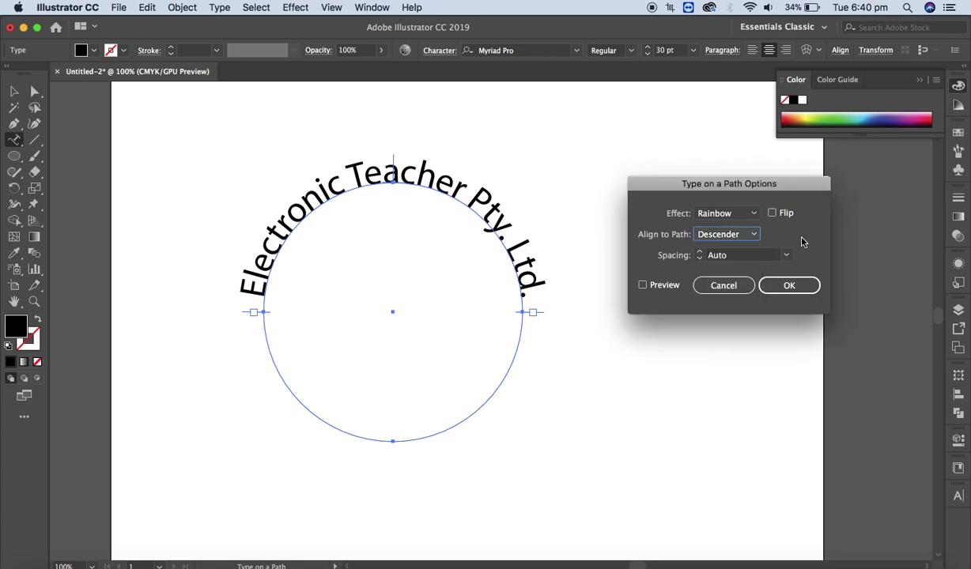
click(644, 287)
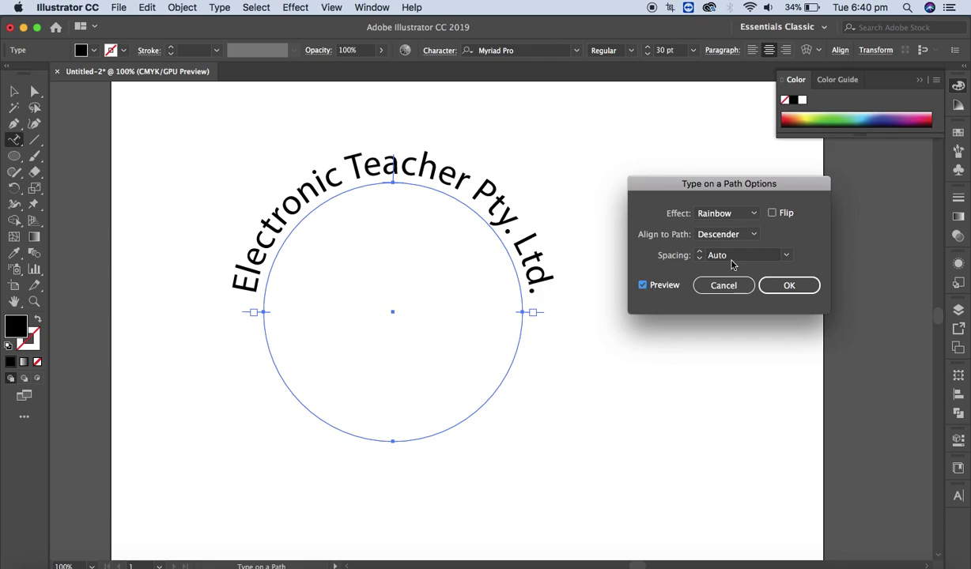
Step: Compare Descender, Center and Baseline alignment, settling on Descender
click(721, 235)
click(747, 237)
click(731, 260)
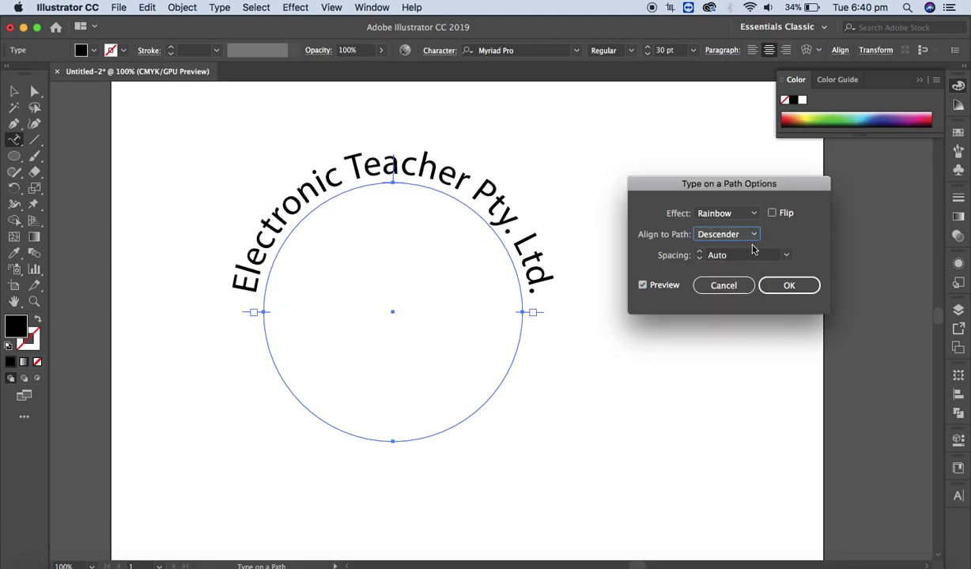
click(755, 236)
click(723, 277)
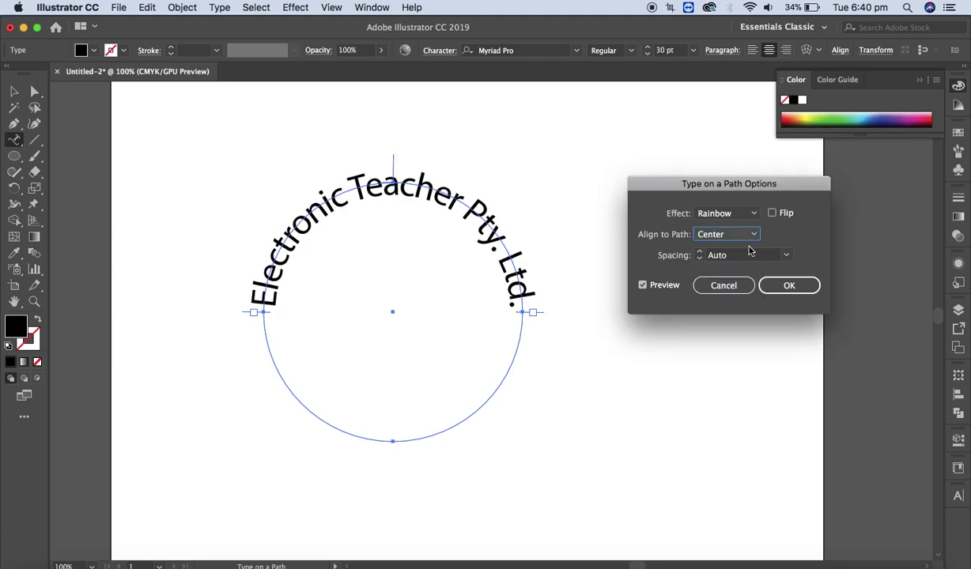
click(755, 237)
click(727, 293)
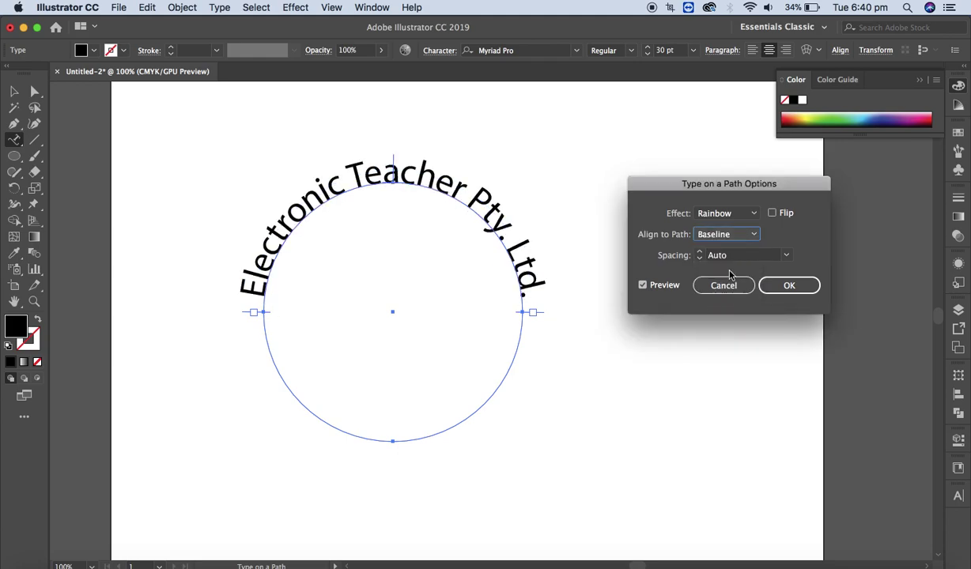
click(755, 235)
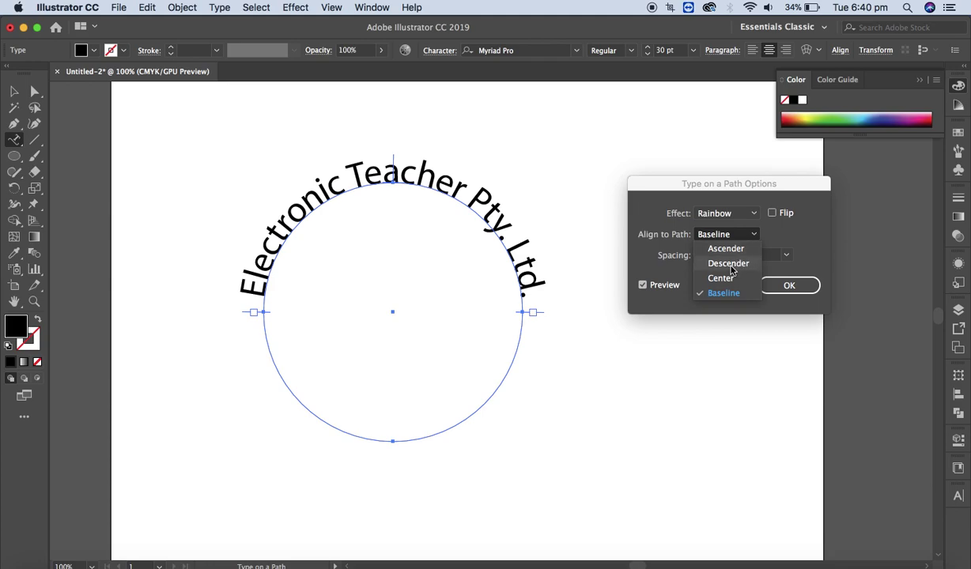
click(727, 264)
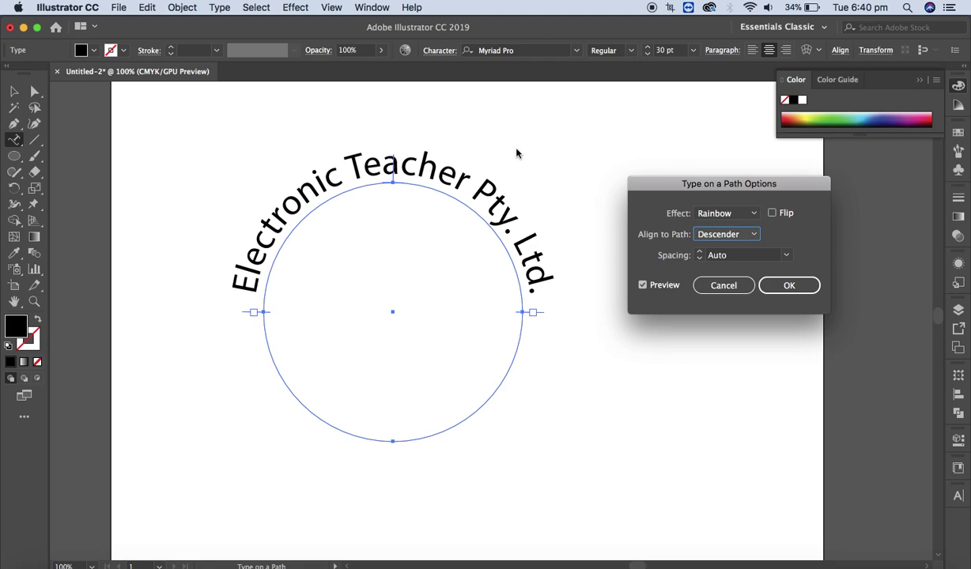
Step: Confirm the Descender alignment in Type on a Path Options
click(370, 7)
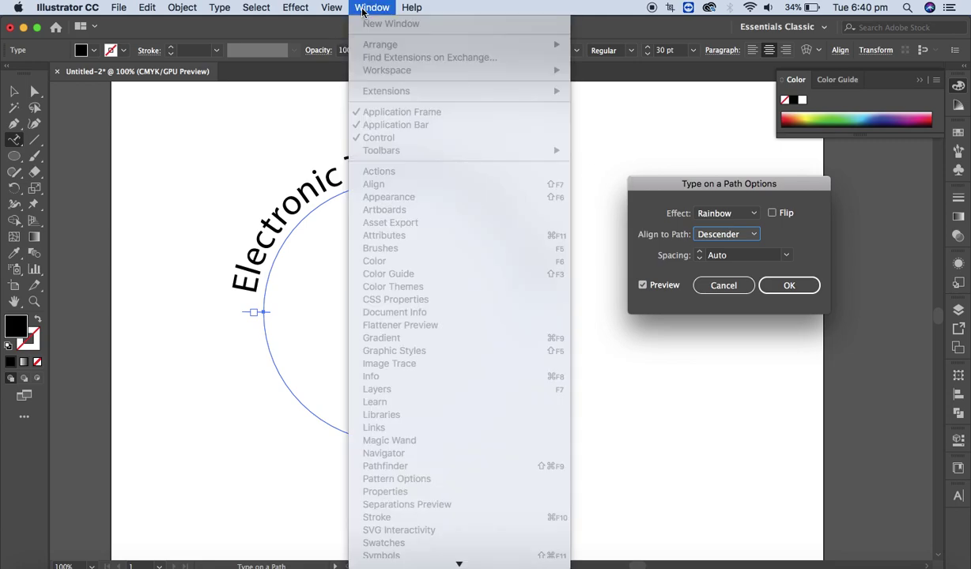
mouse_move(331, 7)
click(13, 93)
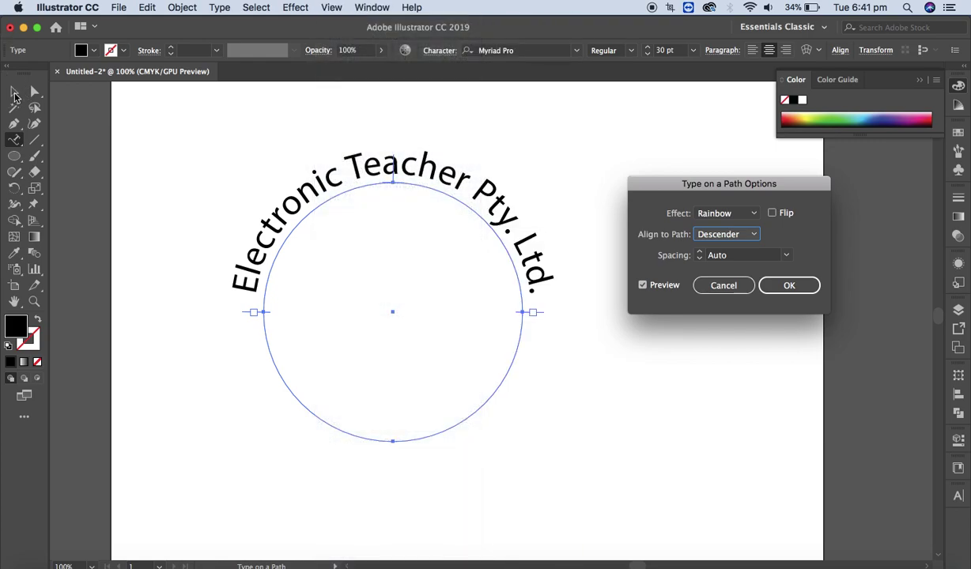
click(790, 286)
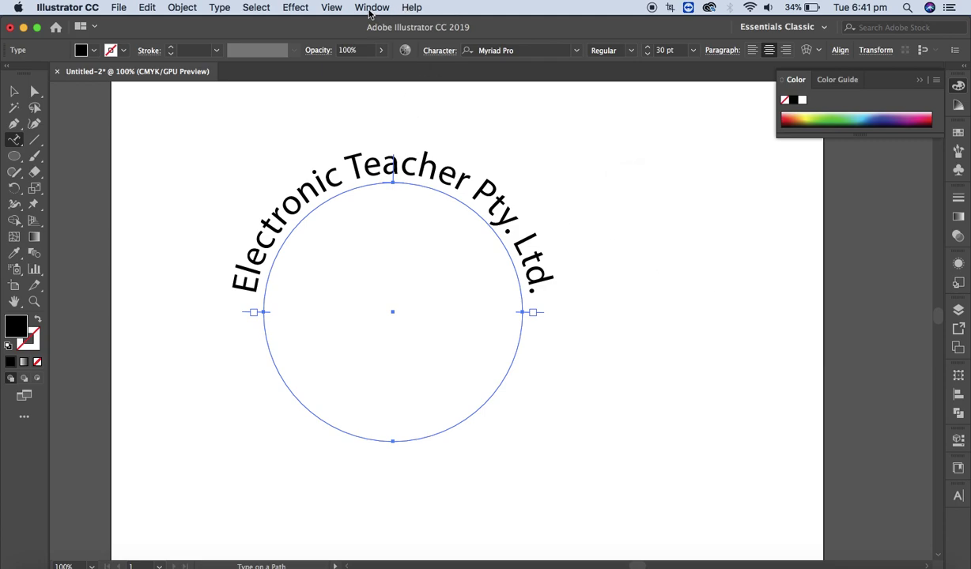
Step: Show the Character panel: Myriad Pro Regular, 30 pt, 0 pt baseline shift
click(370, 7)
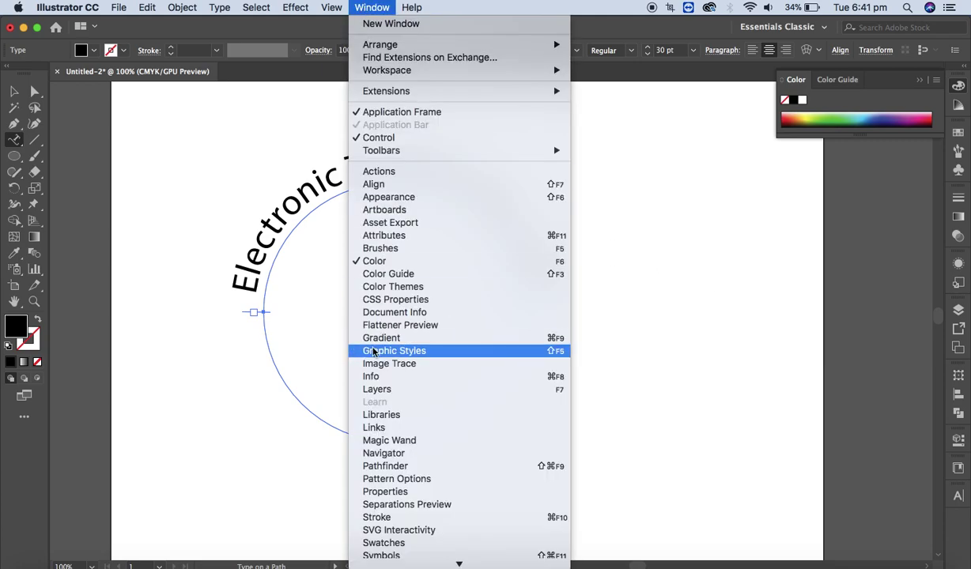
scroll(396, 545, down, 5)
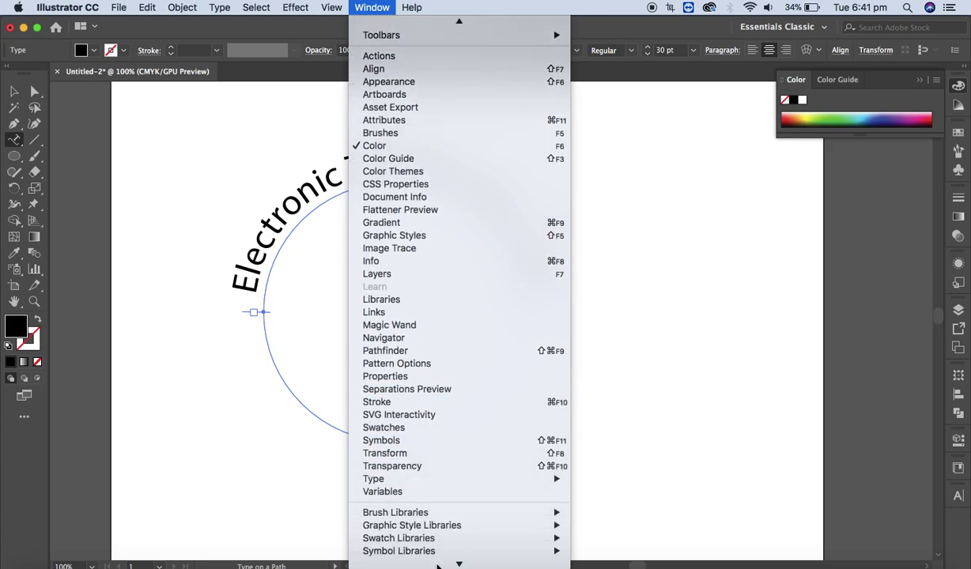
mouse_move(375, 473)
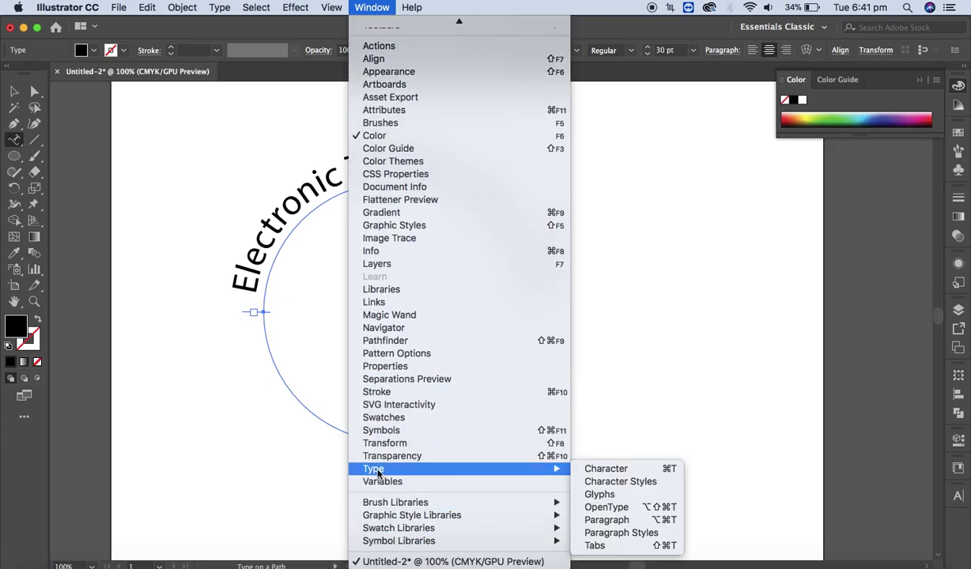
click(859, 370)
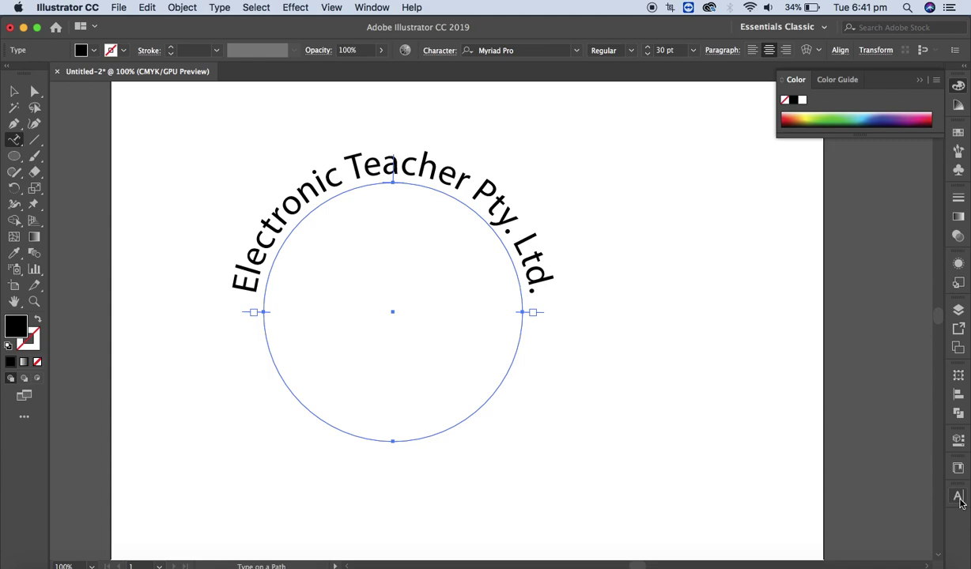
click(956, 498)
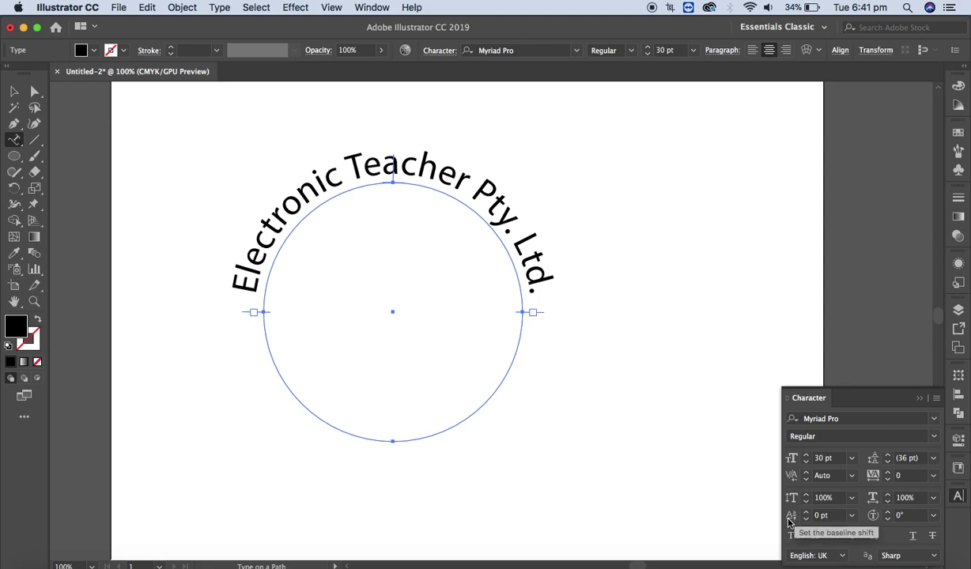
click(936, 399)
click(817, 384)
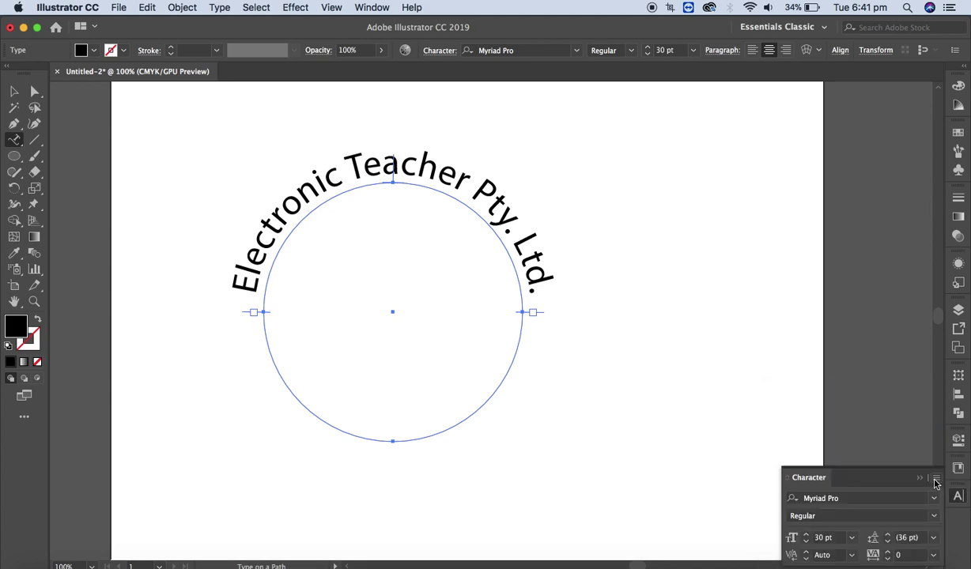
click(936, 479)
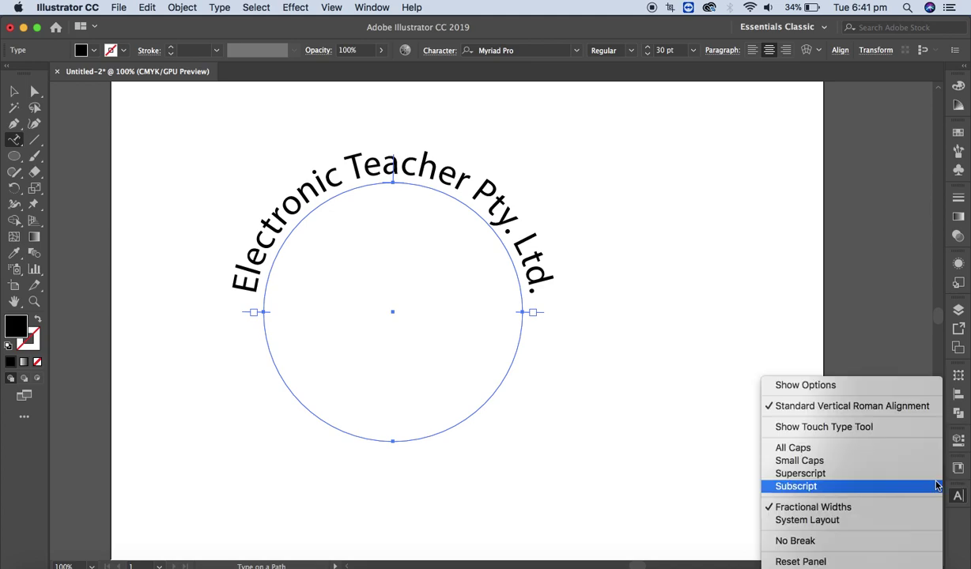
click(834, 385)
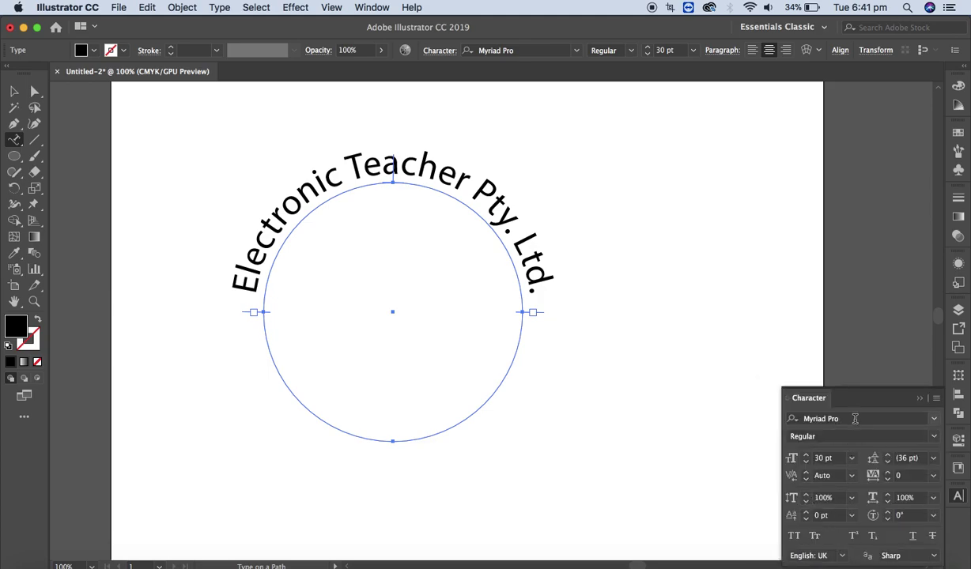
click(807, 517)
click(807, 518)
click(807, 517)
click(807, 518)
click(807, 518)
click(807, 518)
click(807, 518)
click(807, 518)
click(807, 518)
click(807, 518)
click(807, 518)
click(807, 518)
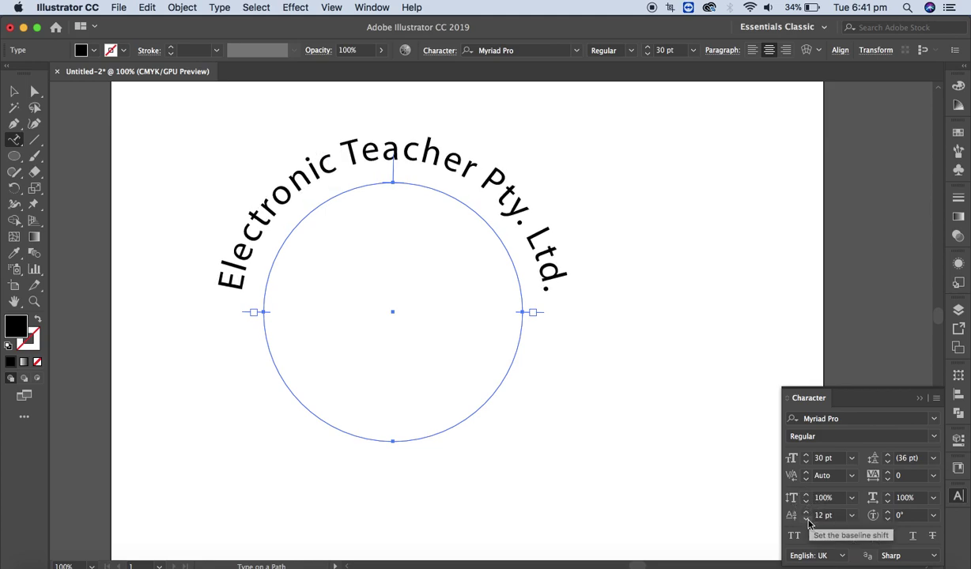
click(807, 520)
click(807, 519)
click(807, 520)
click(807, 520)
click(807, 519)
click(808, 520)
click(807, 519)
click(808, 519)
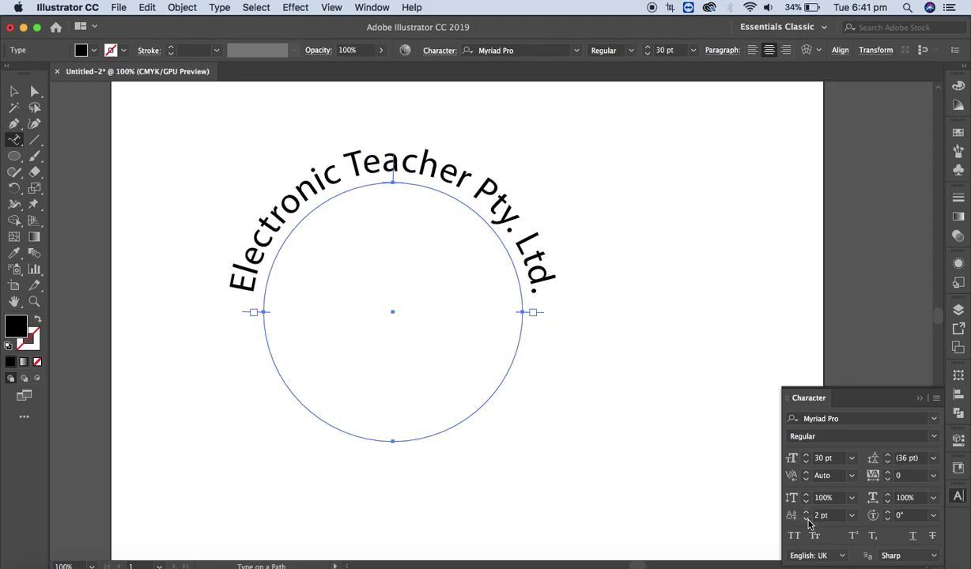
click(807, 519)
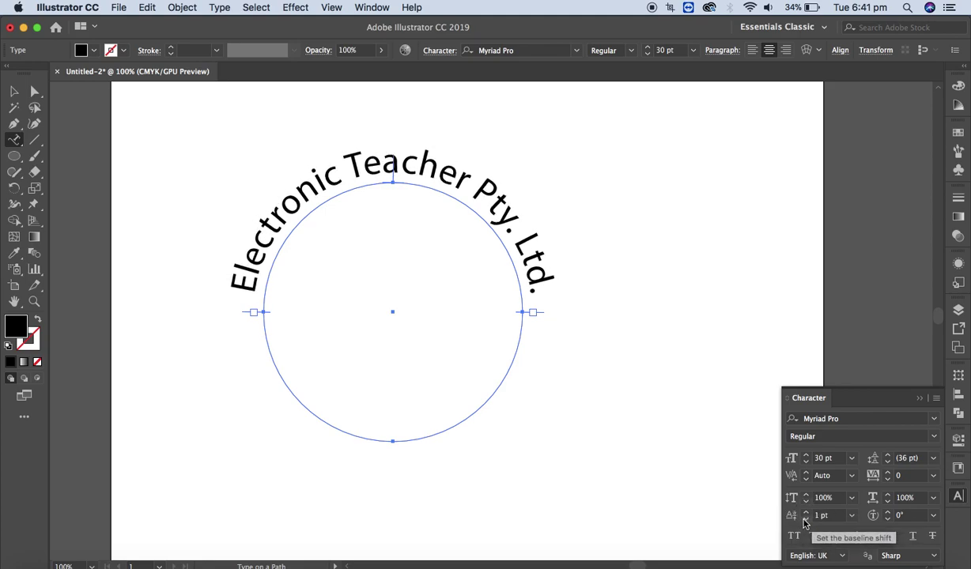
click(805, 519)
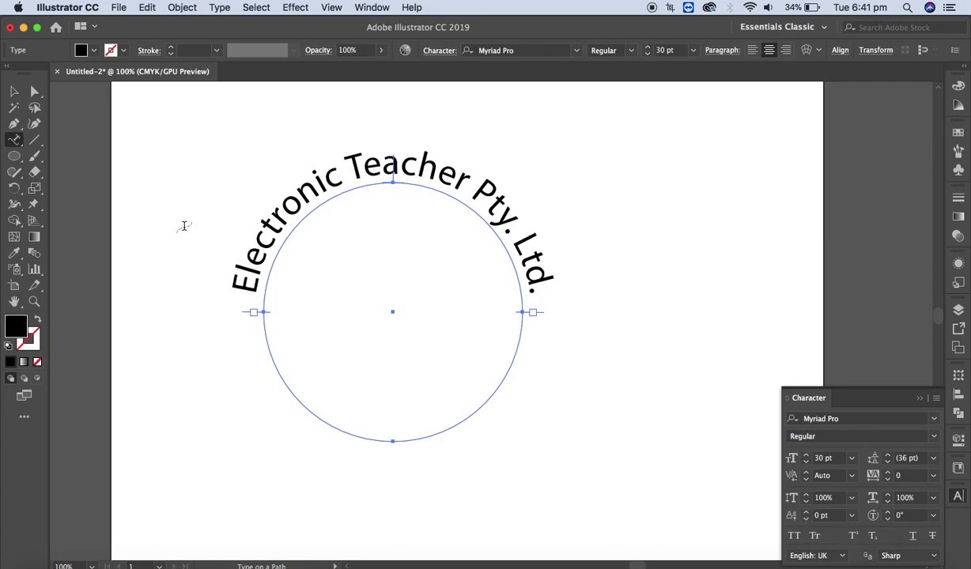
Step: Move the circle and its text right, then paste a copy and place it on the left
click(14, 92)
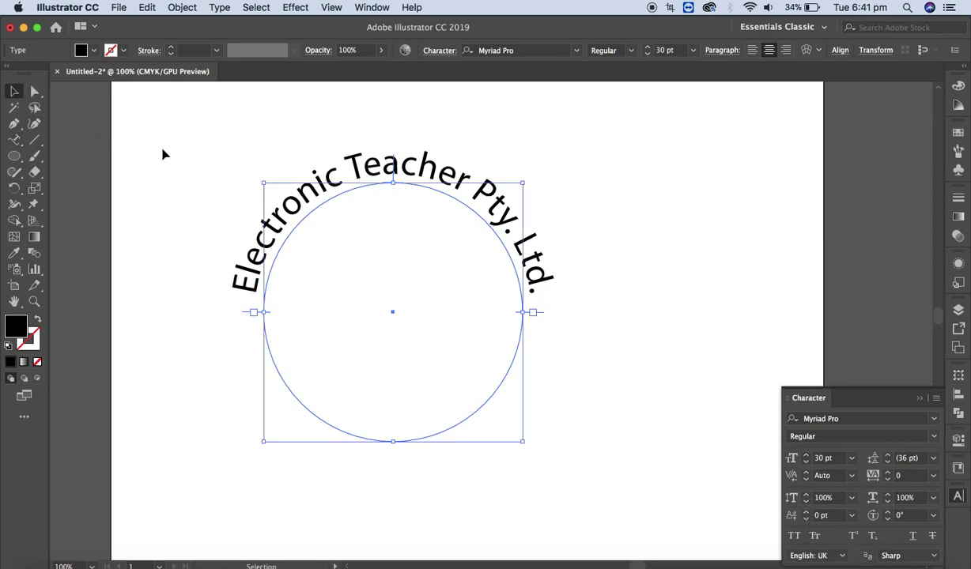
drag(353, 163, 541, 138)
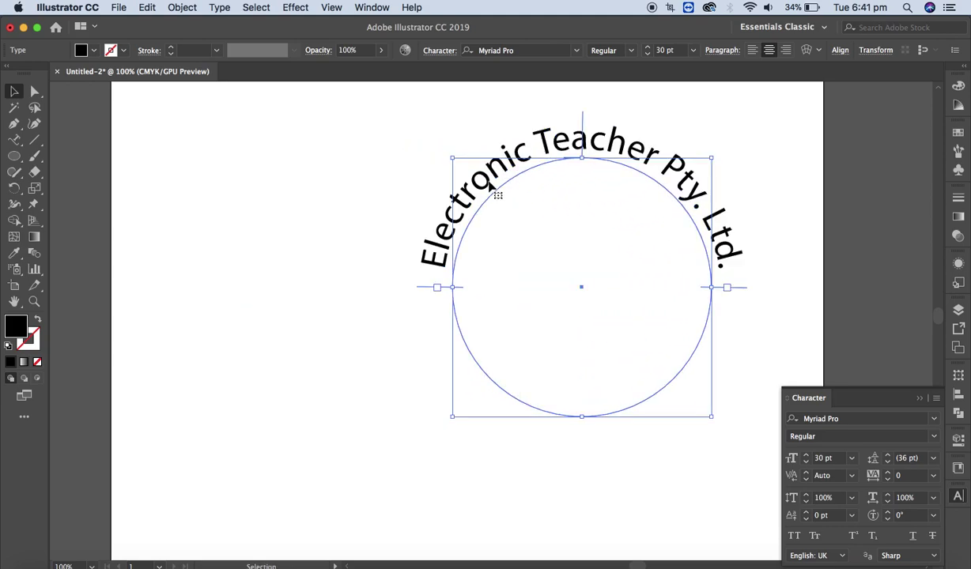
key(a)
key(super+v)
key(v)
drag(358, 260, 176, 218)
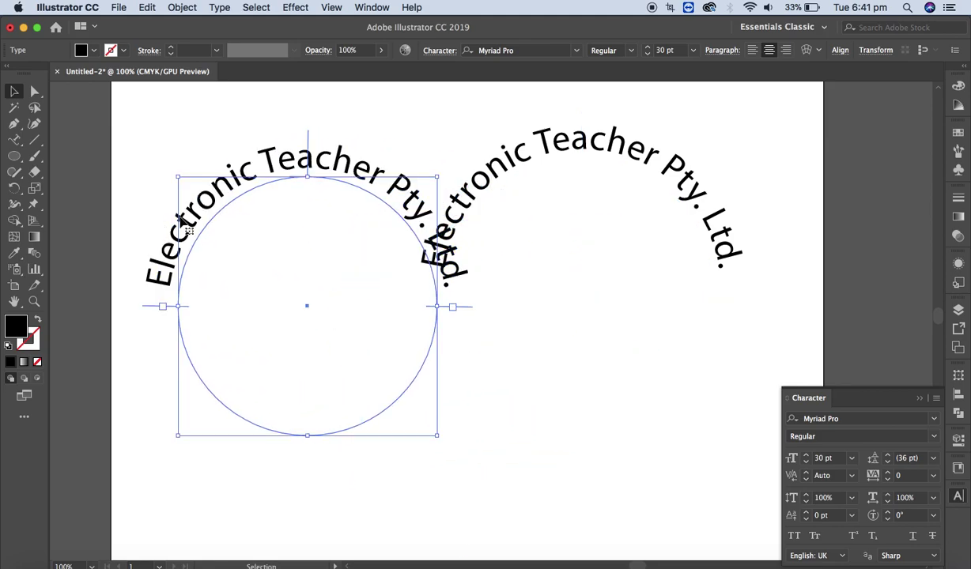
Step: Shift the right arched text further right and bring up the left text's path-type options
drag(478, 183, 556, 171)
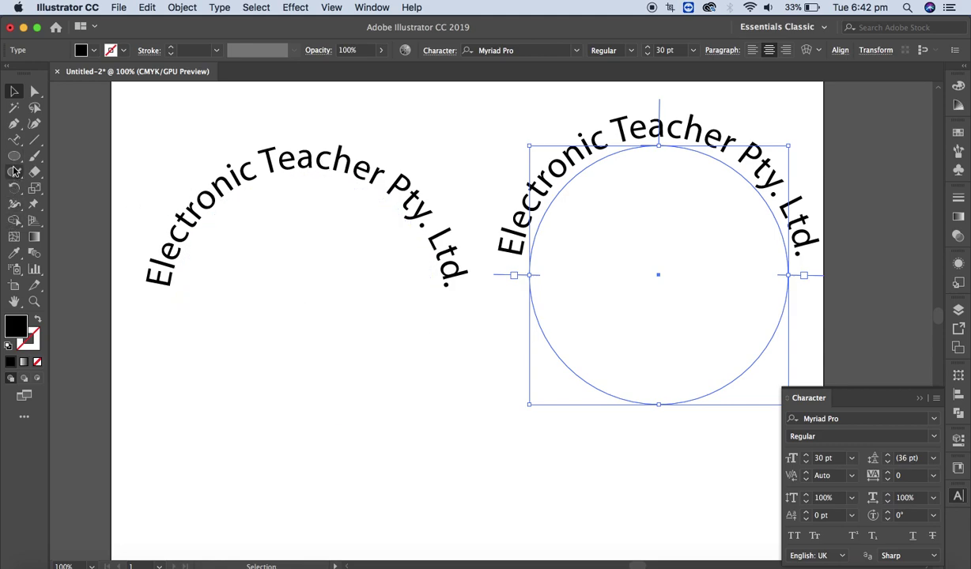
click(193, 200)
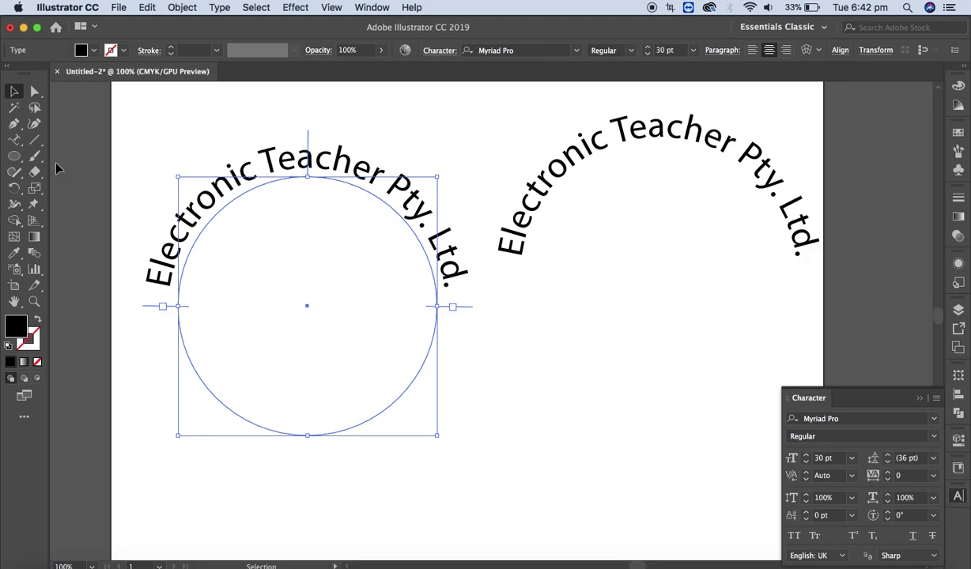
double_click(14, 139)
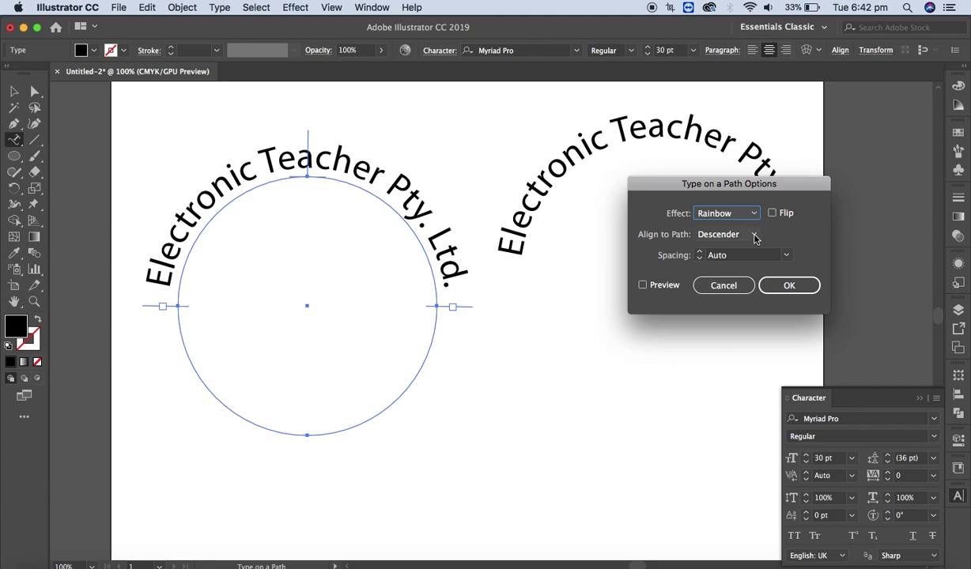
Step: Flip the left circle's company name with Descender alignment so it runs inside the ring
click(755, 238)
click(721, 249)
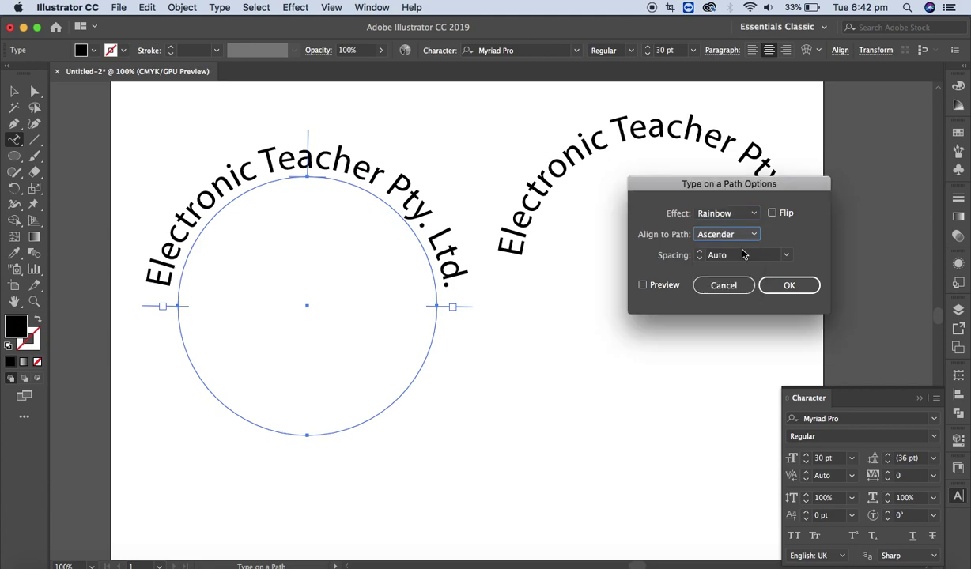
click(642, 284)
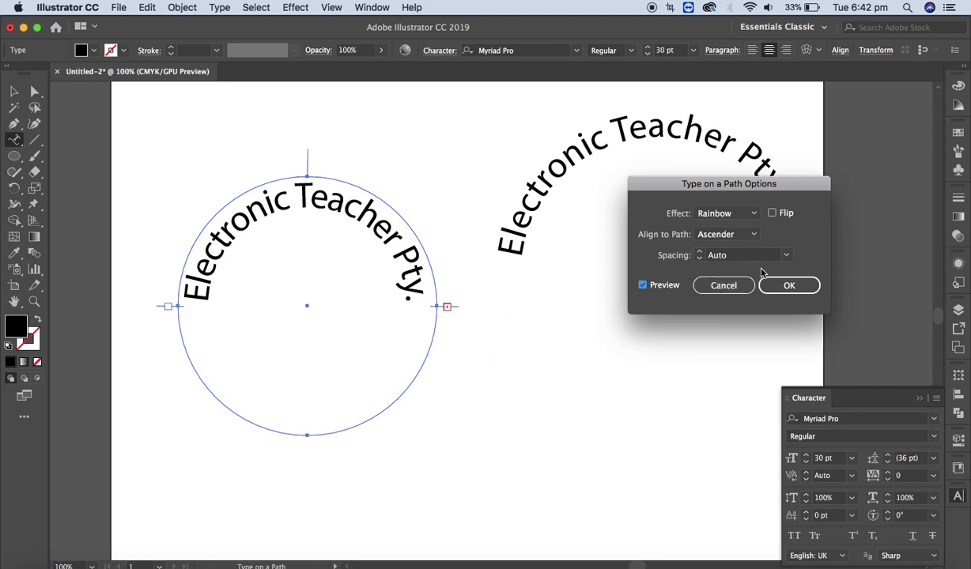
click(773, 215)
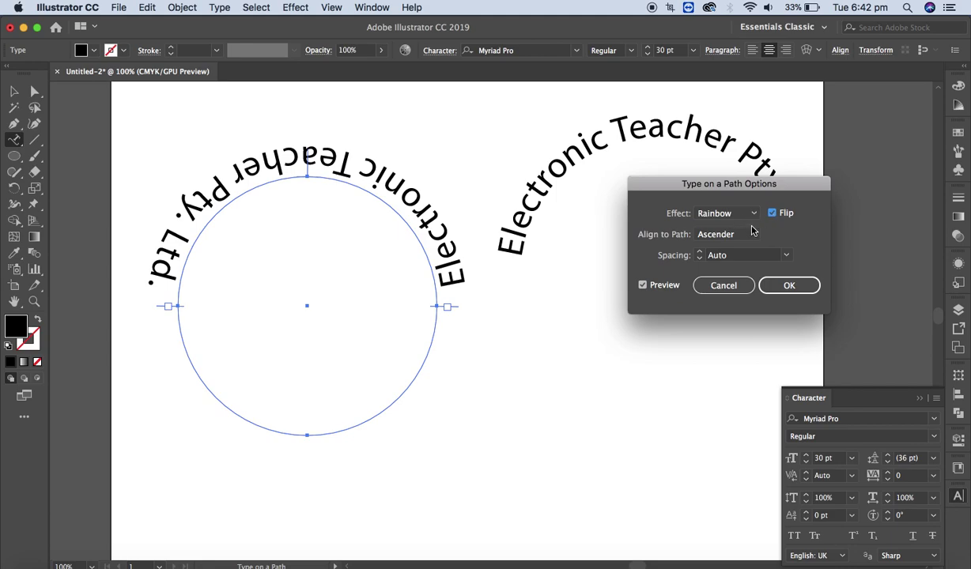
click(752, 230)
click(732, 266)
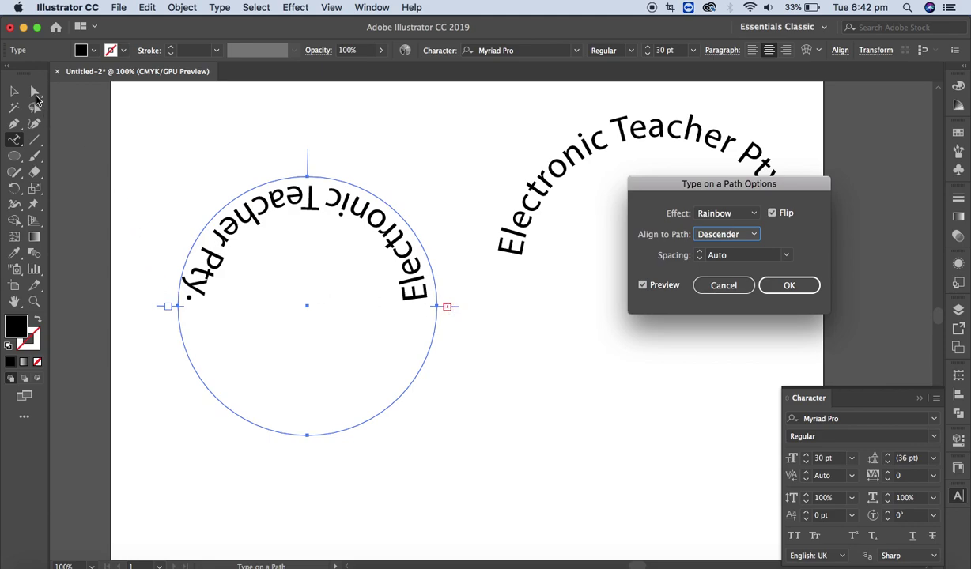
click(789, 285)
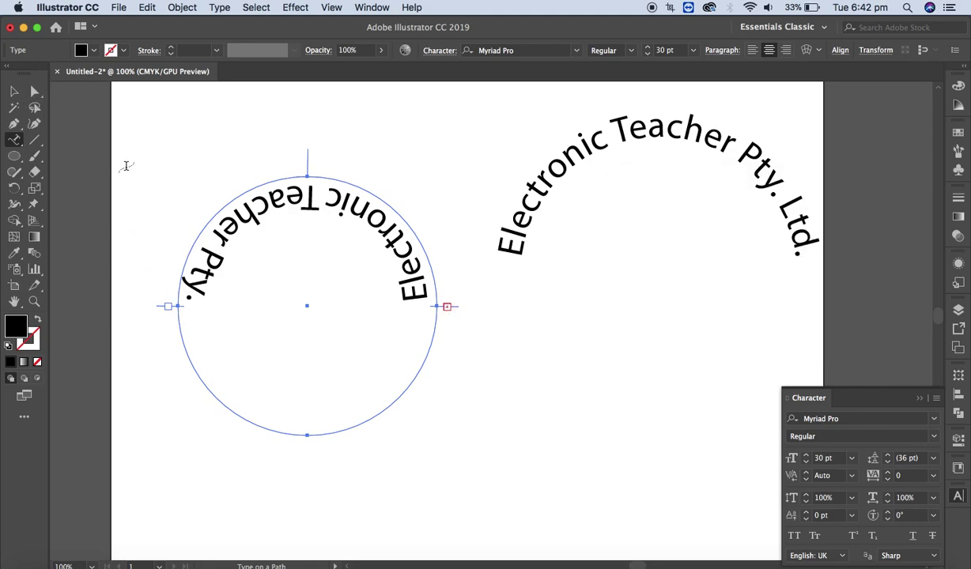
Step: Drag the left text's start bracket until 'Electronic Teacher Pty.' reads upright along the bottom arc
click(35, 91)
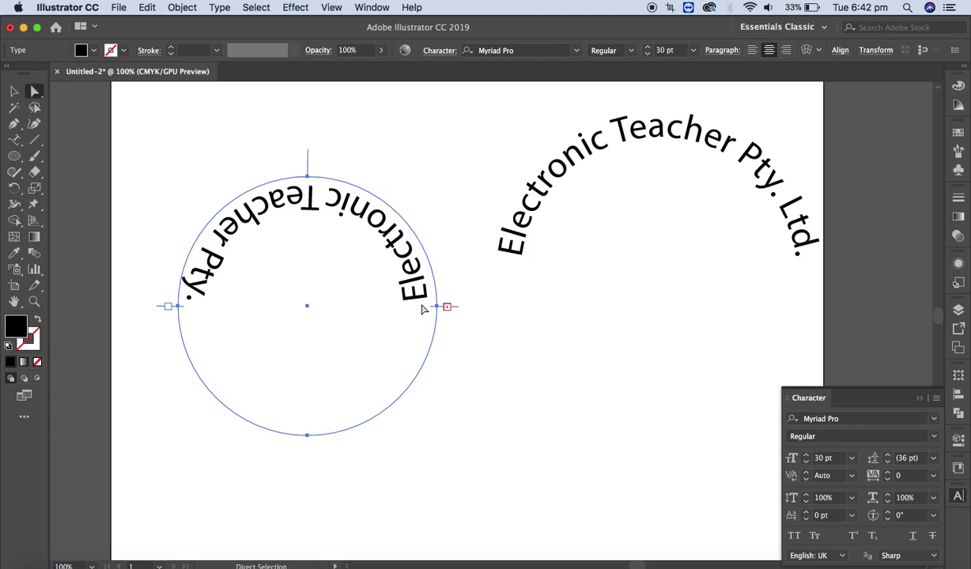
drag(431, 313, 159, 329)
double_click(211, 243)
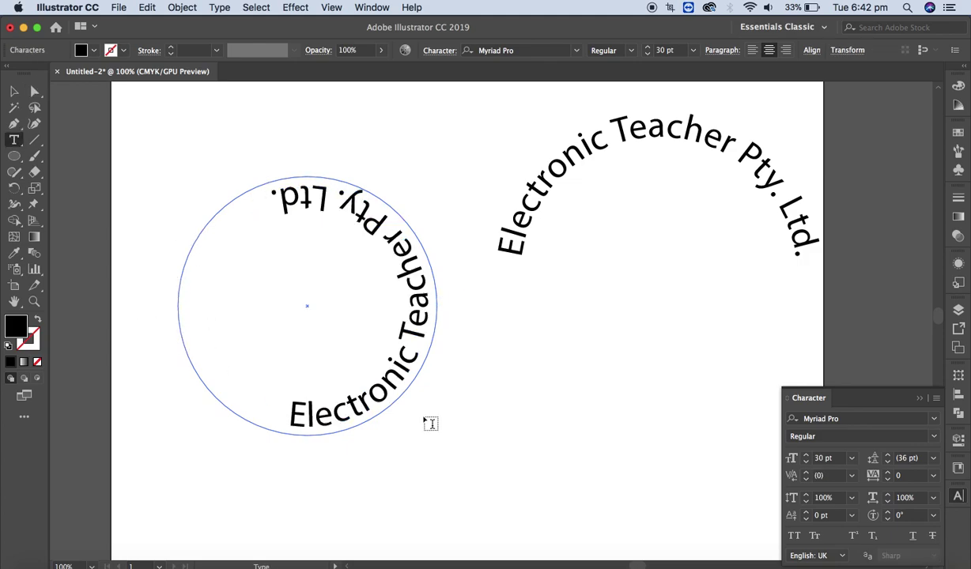
click(35, 91)
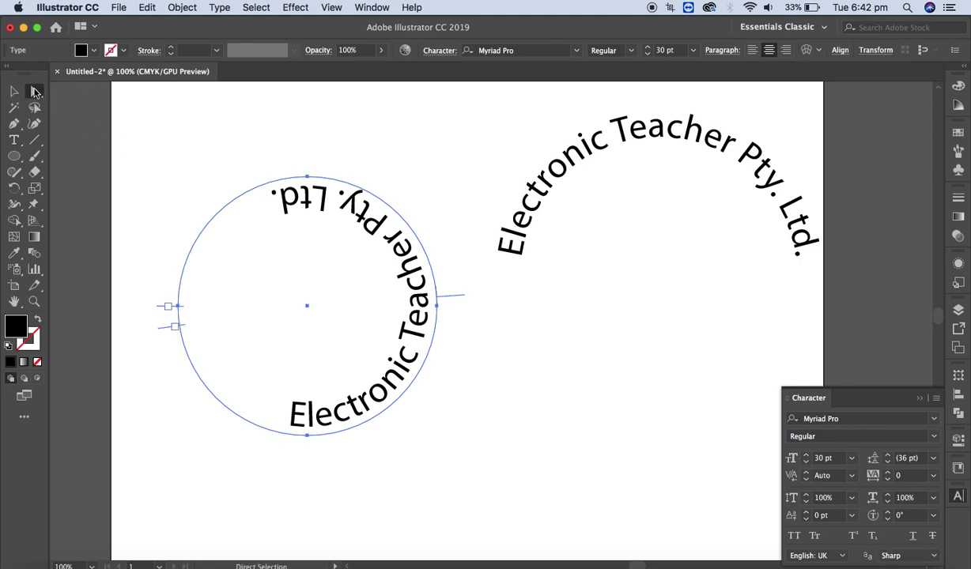
drag(162, 313, 420, 310)
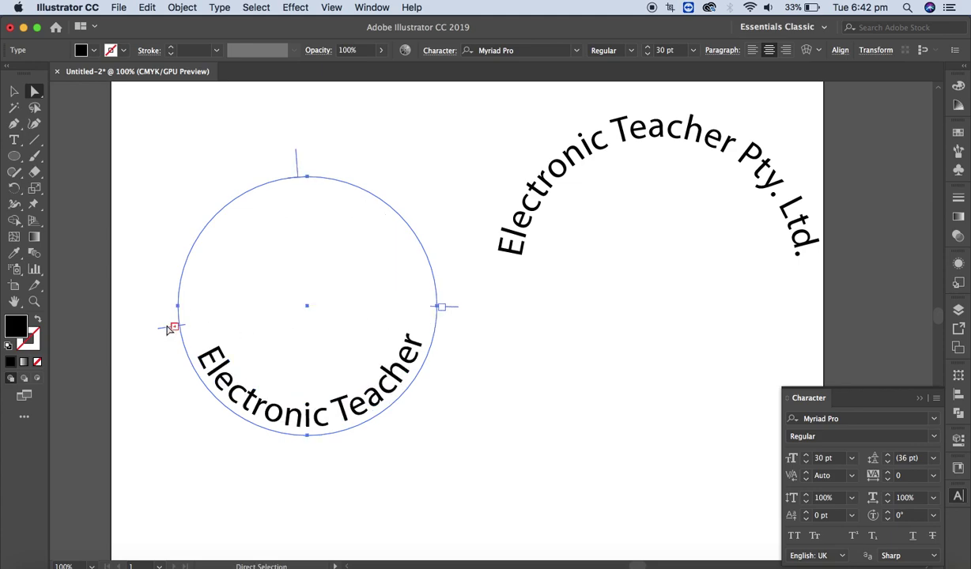
drag(167, 330, 169, 308)
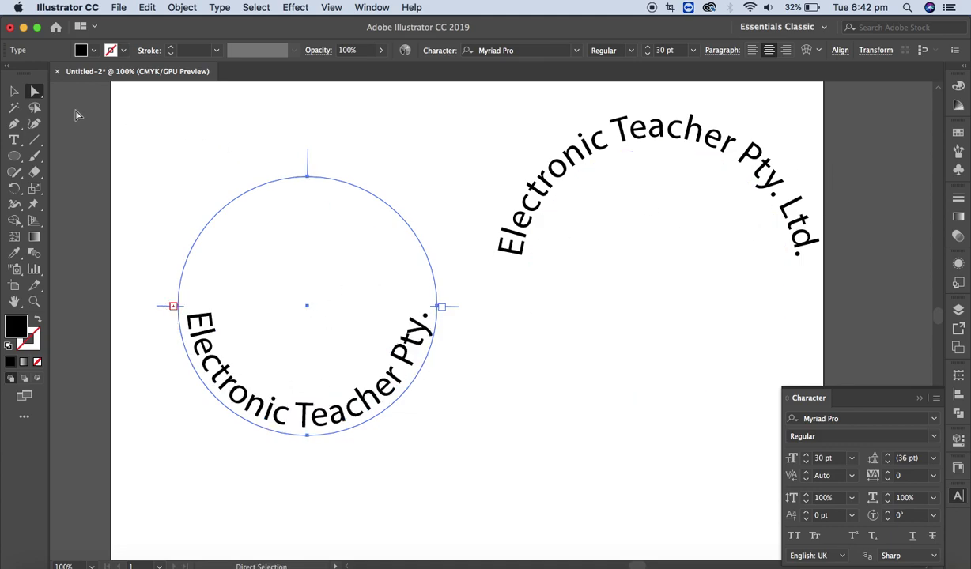
double_click(13, 140)
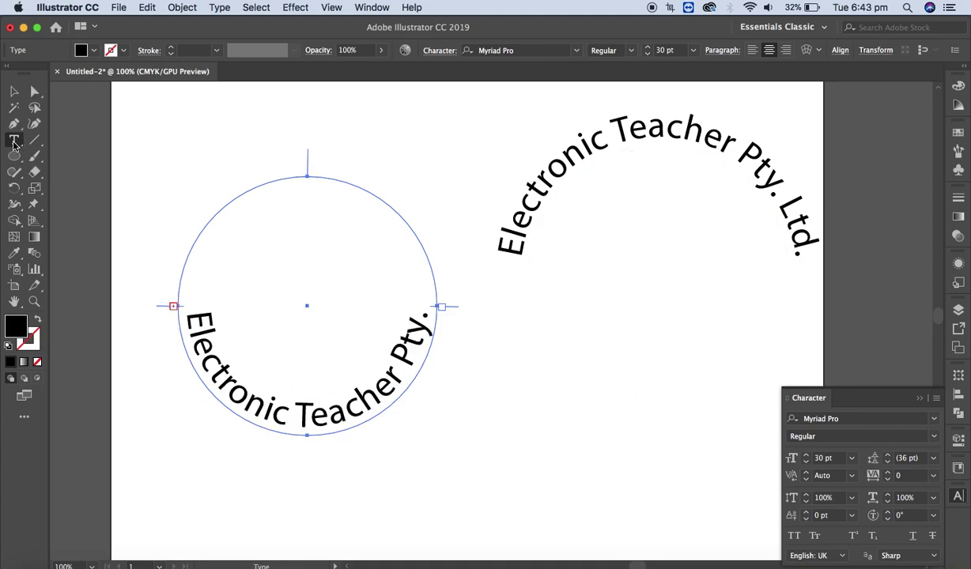
Step: Set the bottom path text's Align to Path to Ascender with Preview on, then select its words
click(642, 285)
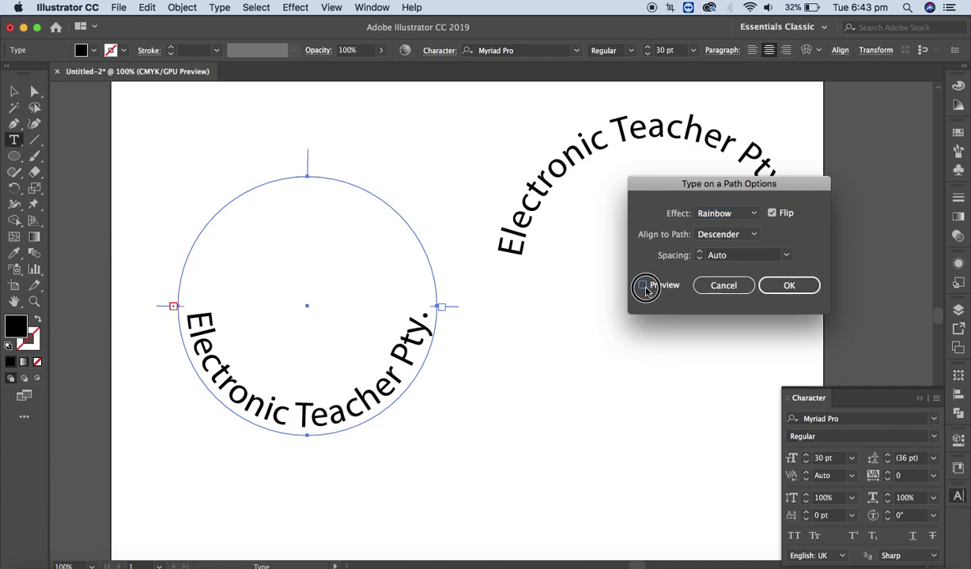
click(755, 236)
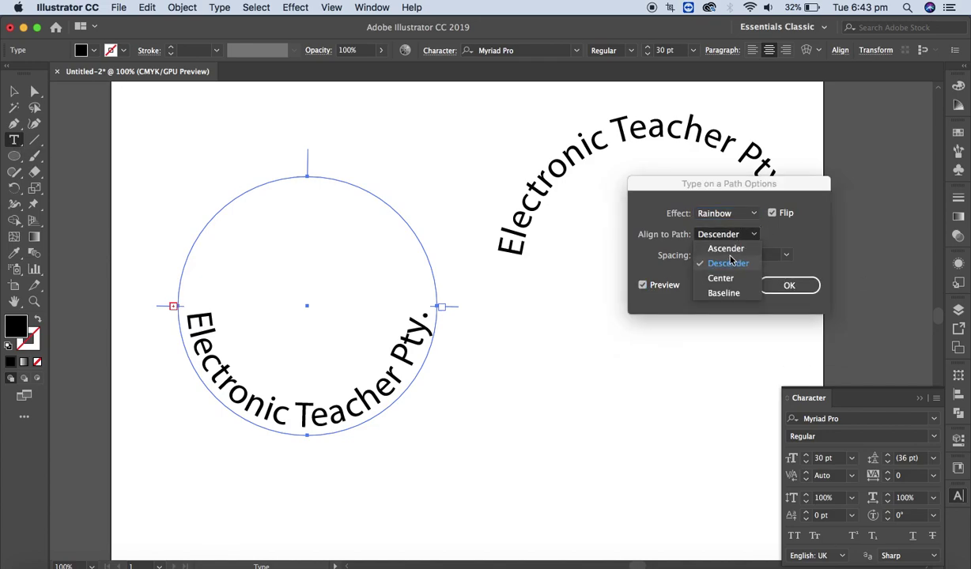
click(729, 250)
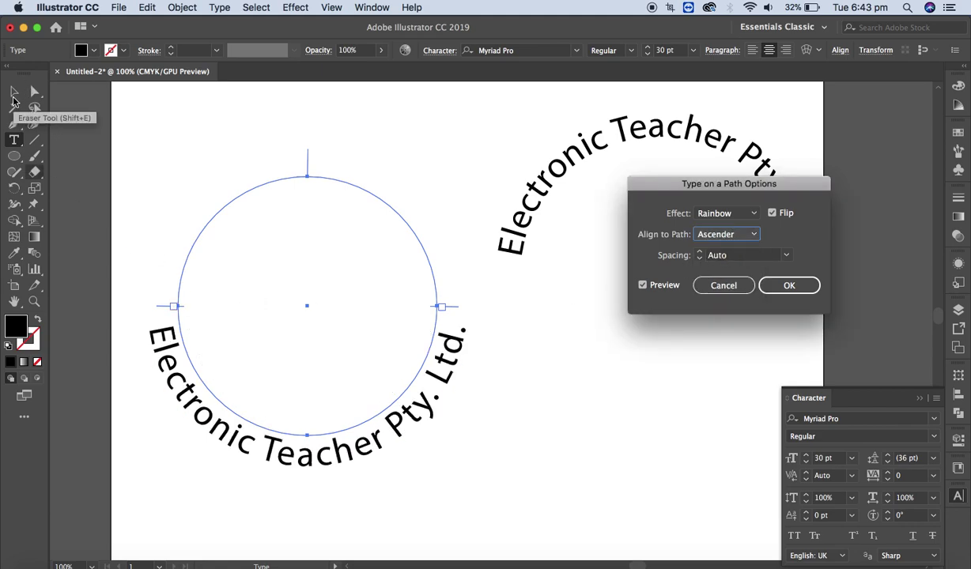
click(791, 286)
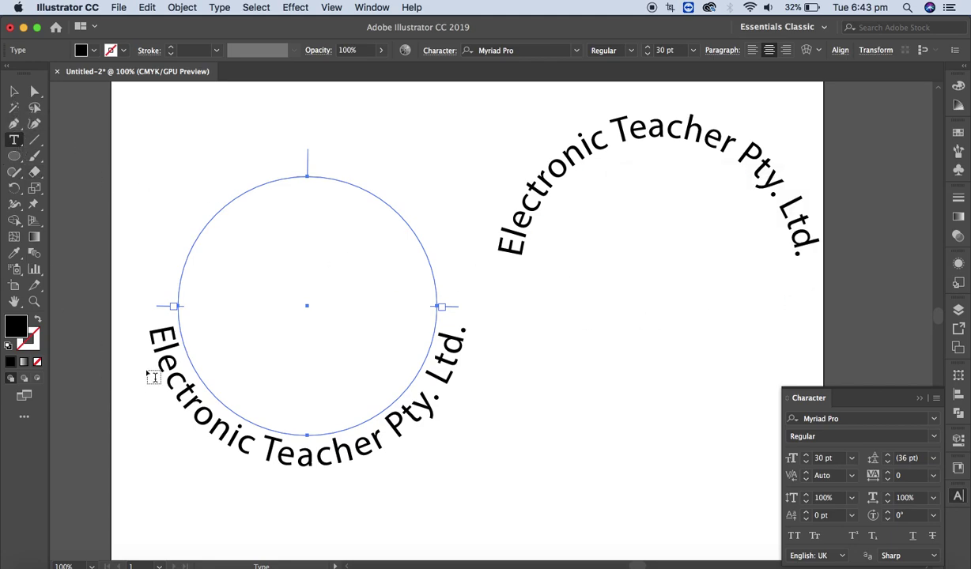
drag(161, 327, 461, 317)
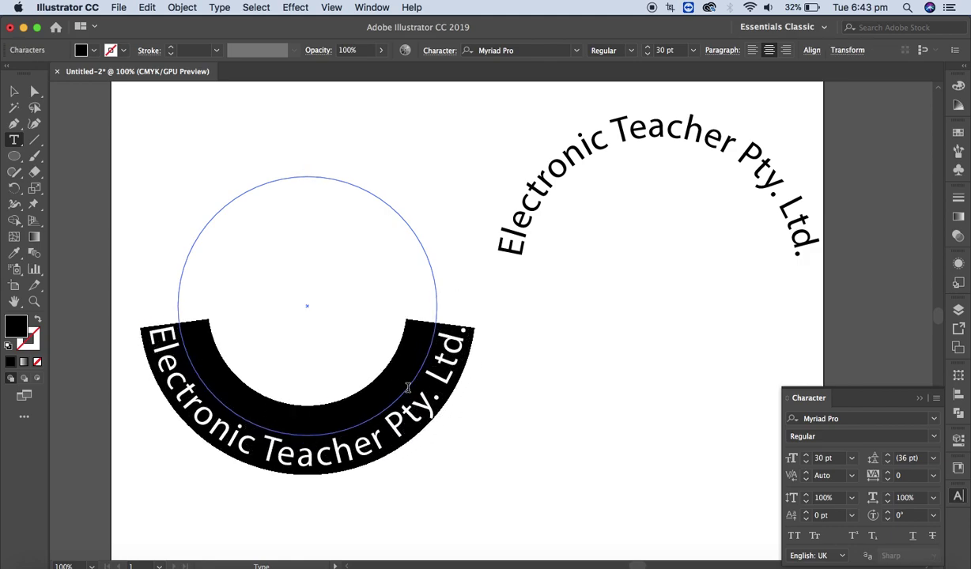
Step: Replace the bottom arc text with 'Sydney Australia', then insert 'NSw' after Sydney
click(16, 141)
text(Sydney)
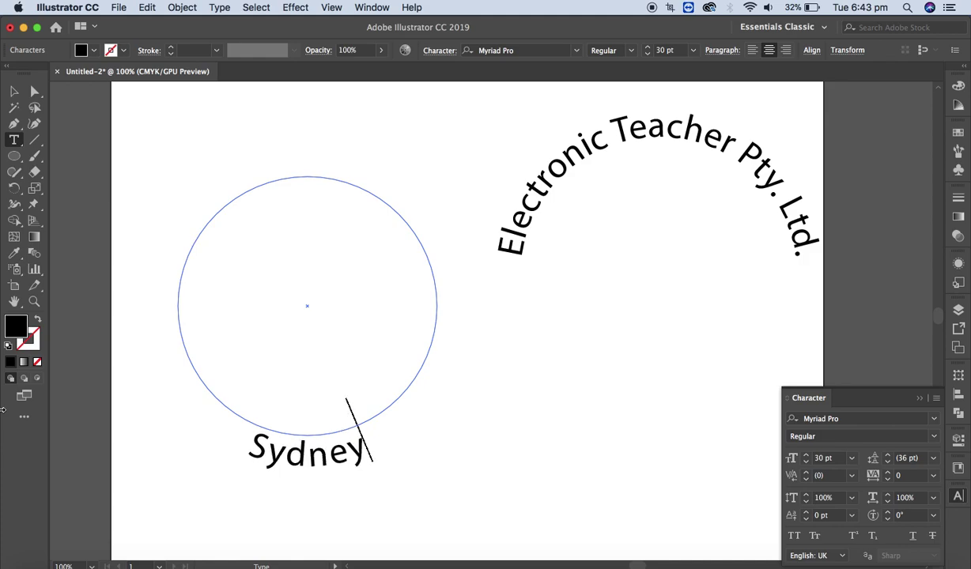
text( Australia)
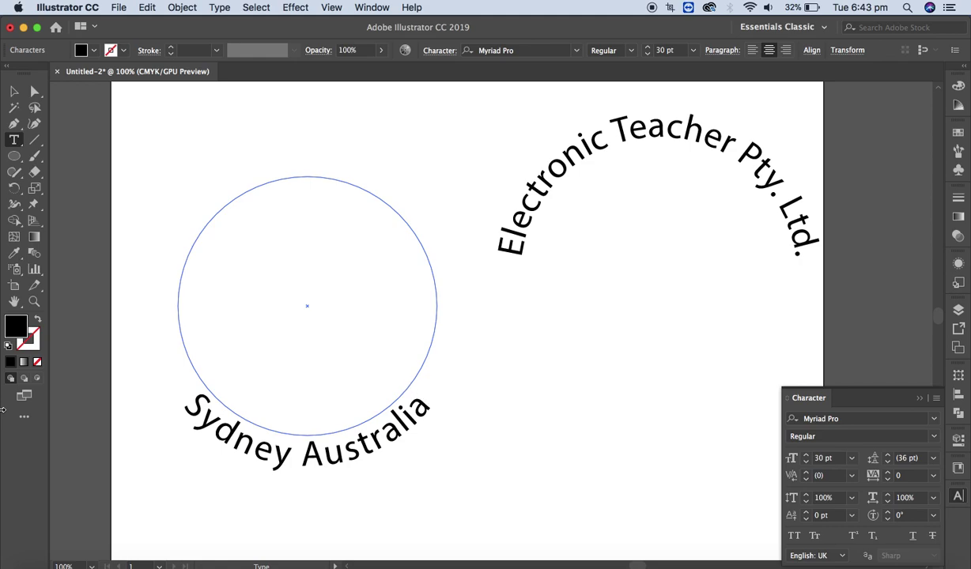
key(BackSpace)
text(a)
key(super+a)
click(294, 458)
text(NSw)
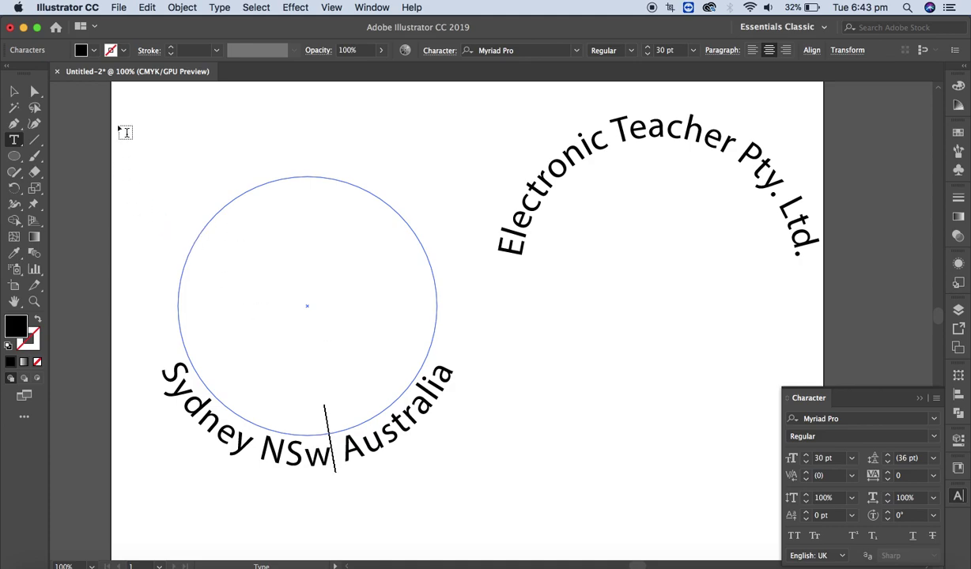
click(14, 93)
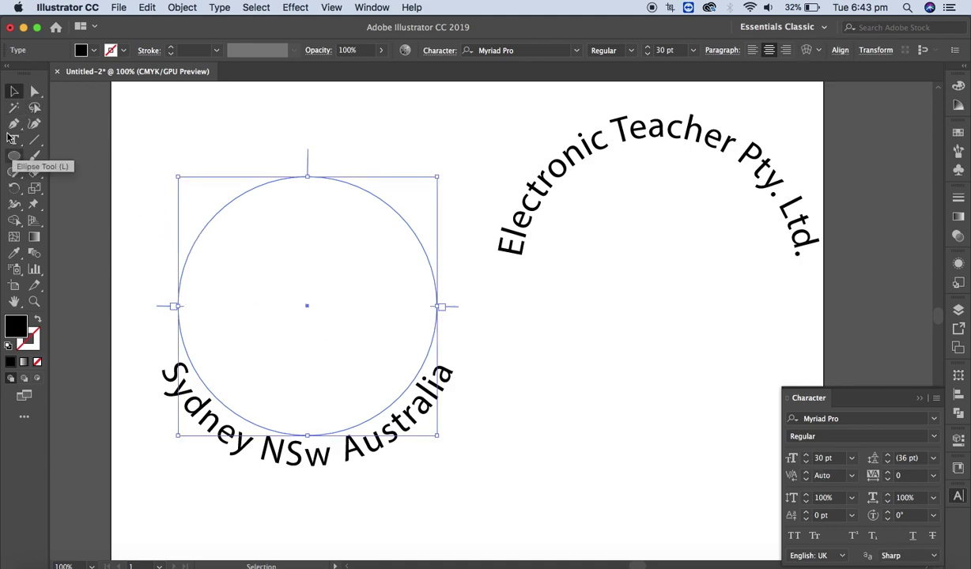
Step: Drag the company name arc onto the left circle and nudge it into alignment
click(215, 129)
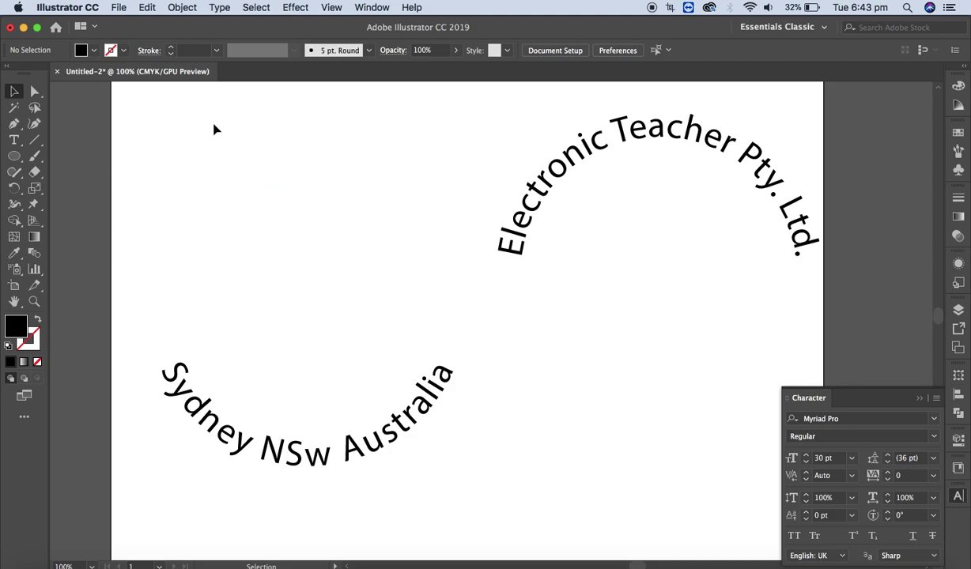
drag(565, 163, 216, 189)
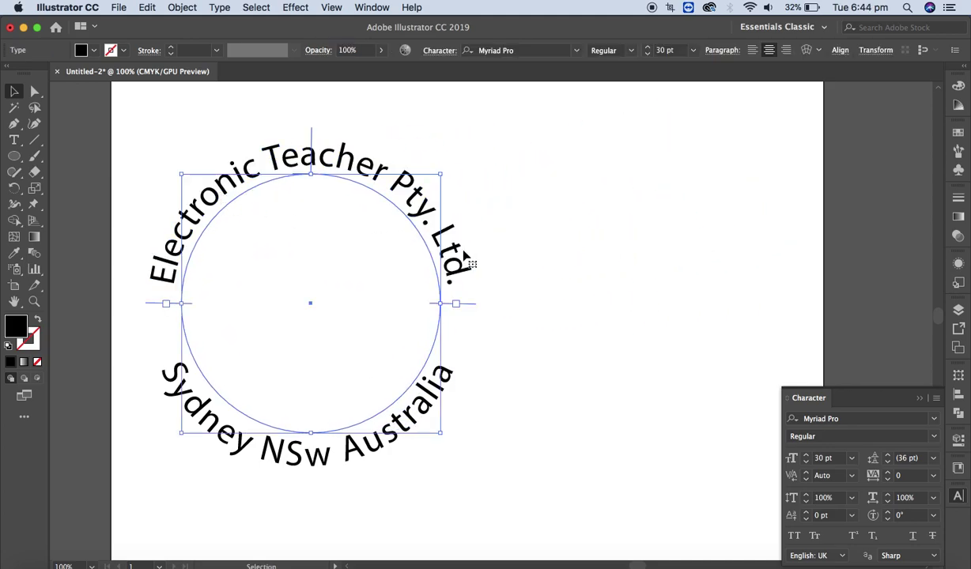
key(Left)
key(Down)
Step: Shift the company name arc and the Sydney NSw Australia arc right so they stack on one circle
click(553, 329)
drag(259, 176, 364, 161)
drag(363, 456, 496, 405)
click(664, 300)
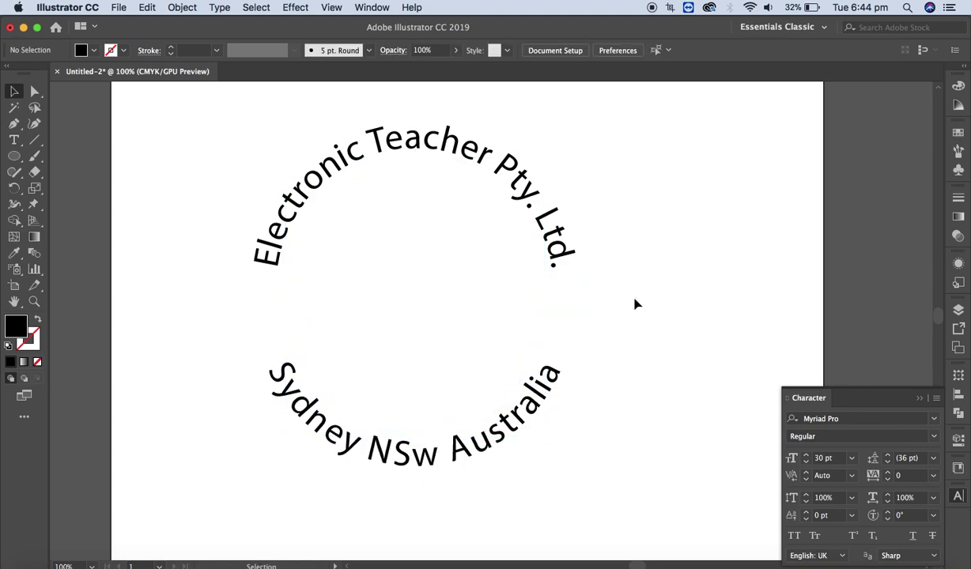
click(14, 155)
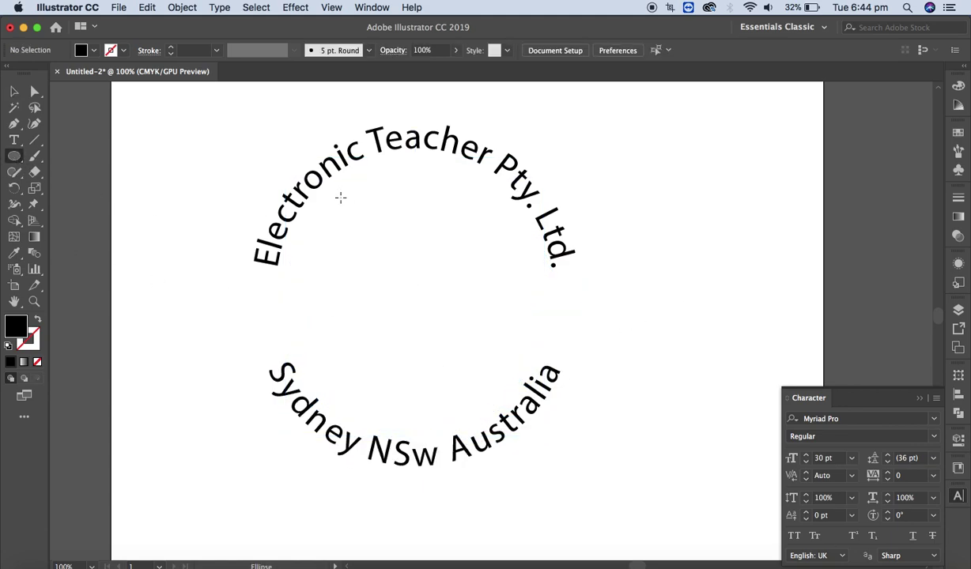
Step: Draw a black circle in the text ring and shrink it to about 73.82 mm
mouse_move(324, 188)
mouse_down()
mouse_move(313, 182)
mouse_move(535, 382)
mouse_move(590, 413)
mouse_up()
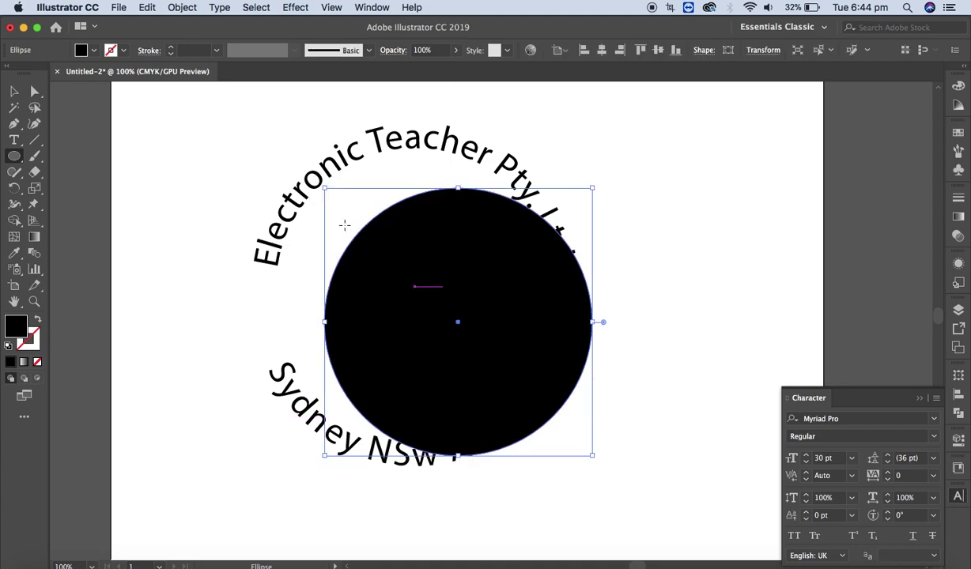
click(14, 91)
drag(469, 269, 428, 245)
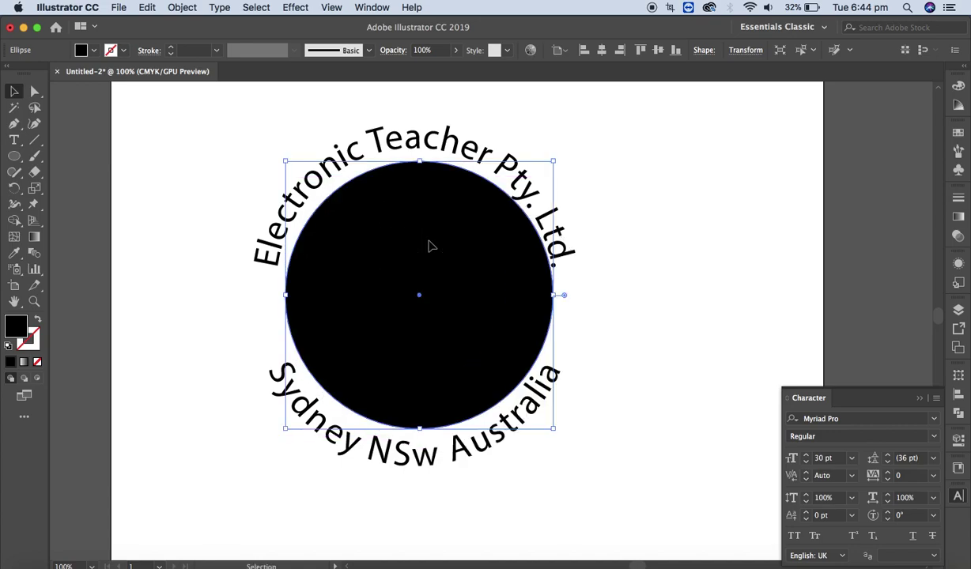
drag(555, 431, 538, 411)
click(559, 413)
Step: Move the Sydney NSw Australia text up toward the circle, then reselect the circle
key(t)
click(528, 400)
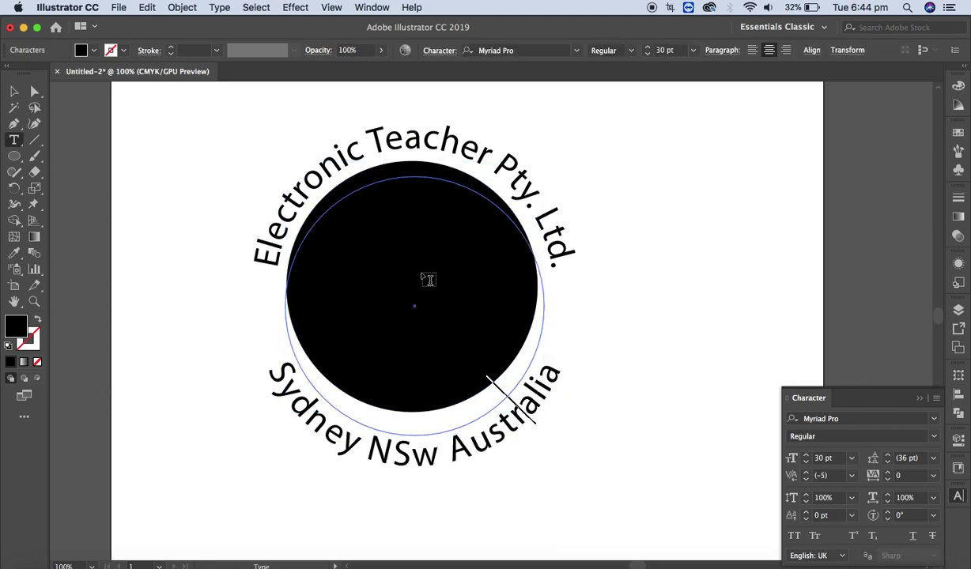
click(13, 91)
click(126, 191)
drag(342, 433, 348, 422)
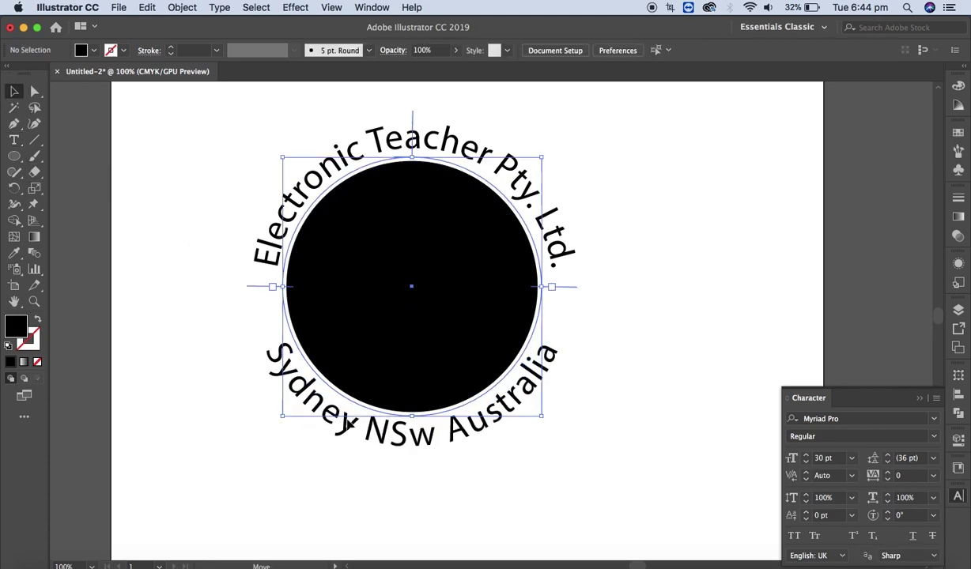
click(664, 350)
click(474, 290)
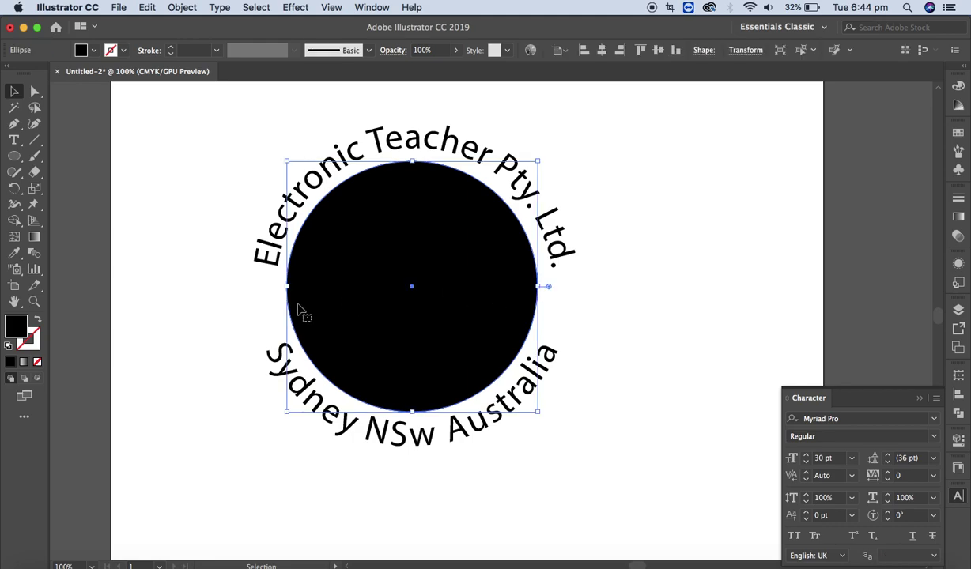
Step: Give the circle a 1 pt stroke coloured with the dark blue swatch
click(12, 362)
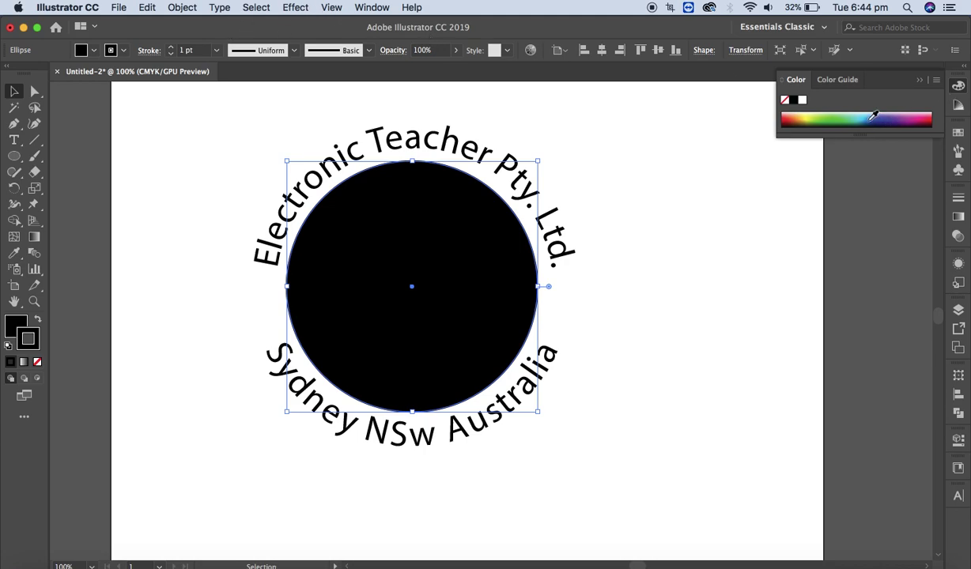
click(370, 8)
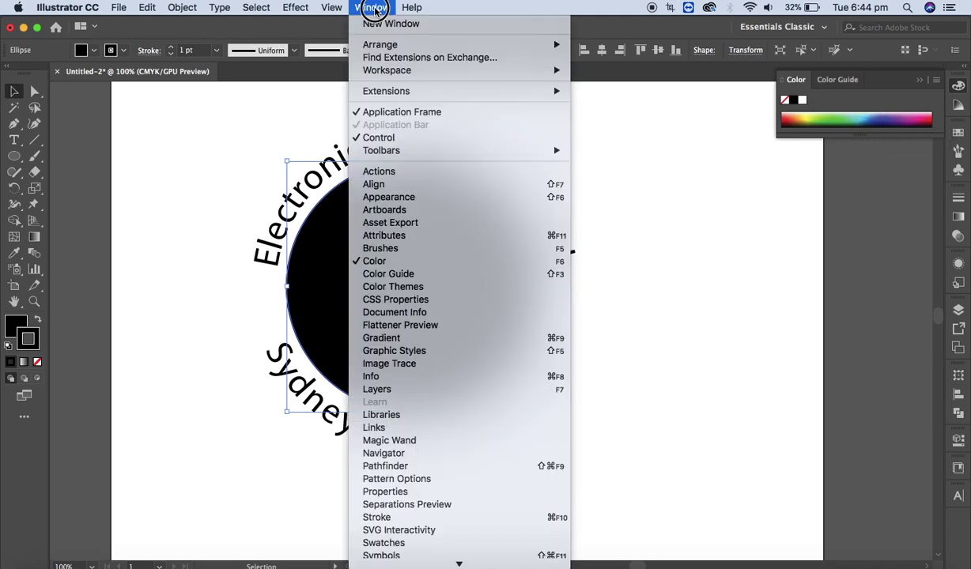
mouse_move(459, 562)
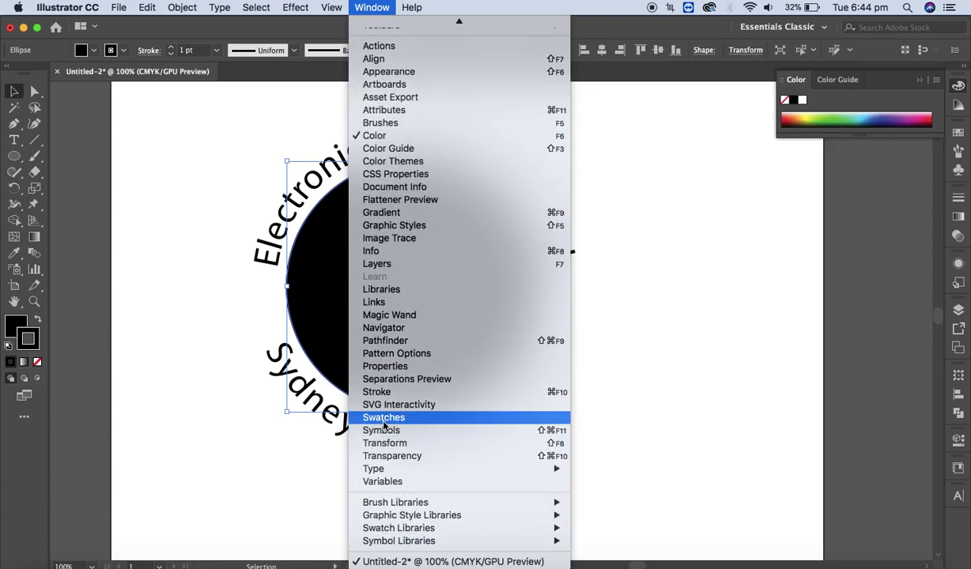
click(401, 419)
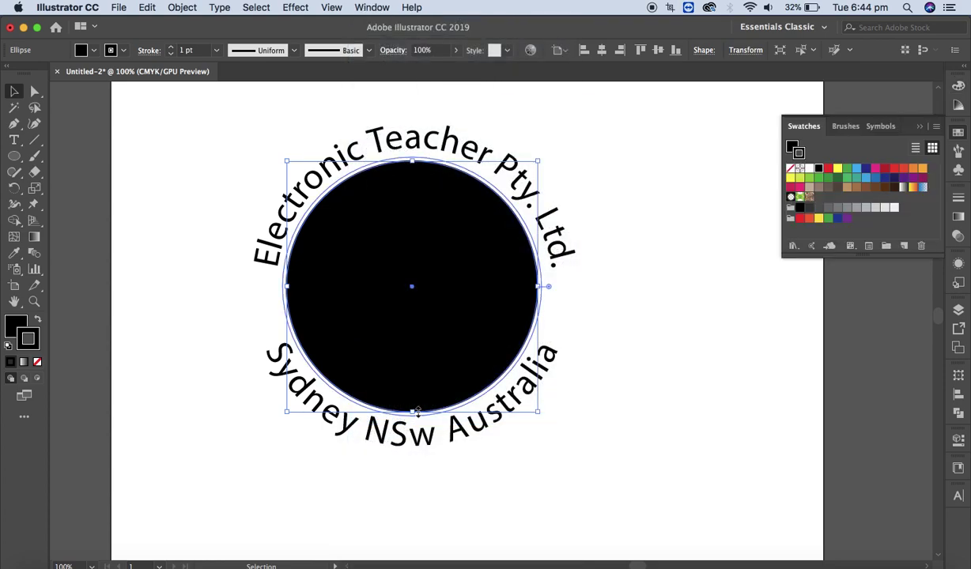
click(866, 169)
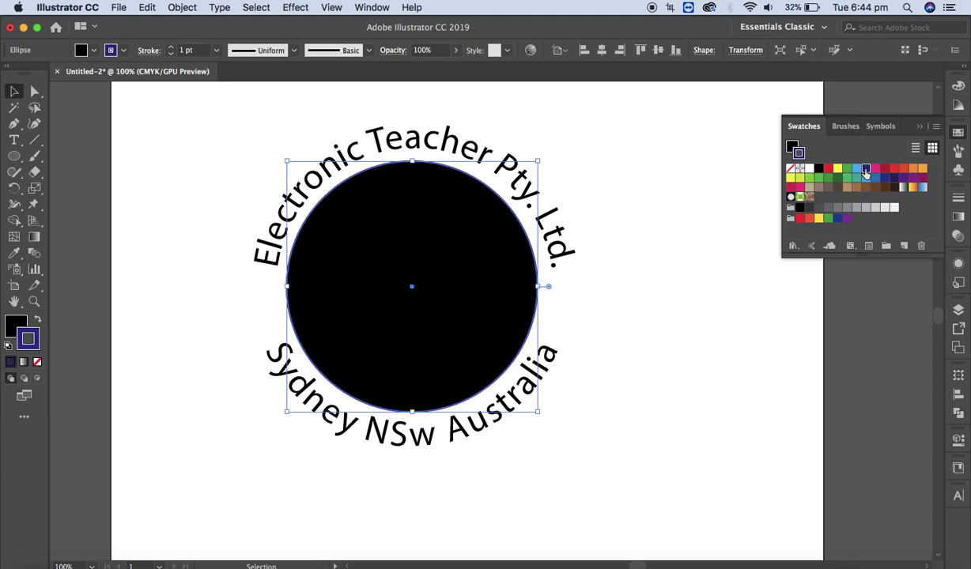
click(13, 325)
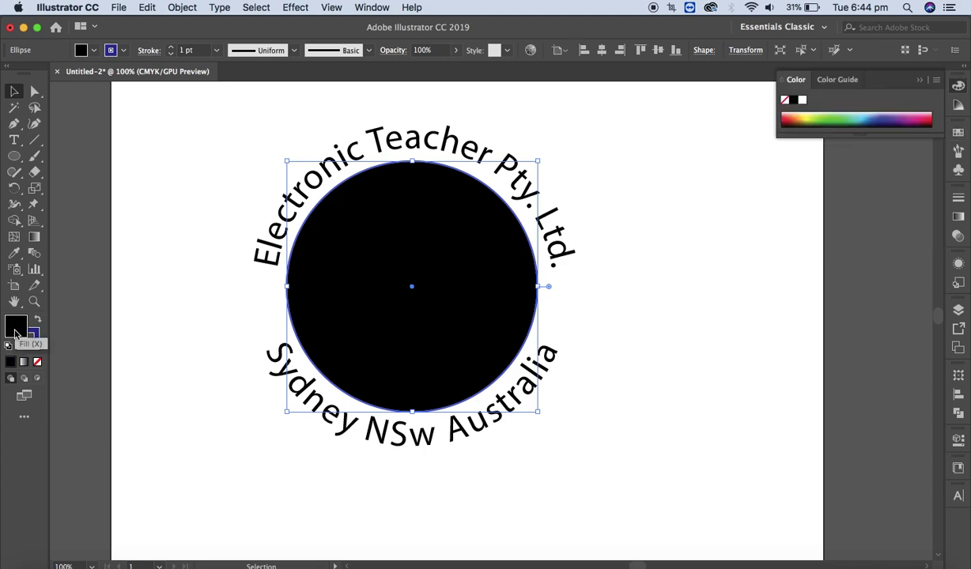
Step: Set the circle's fill to None and reselect the circle
click(36, 362)
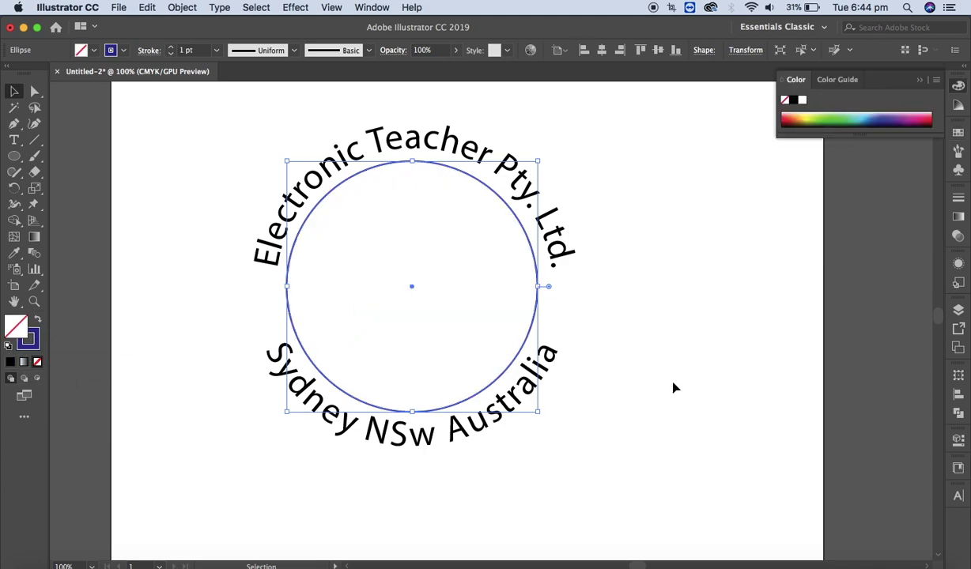
click(723, 356)
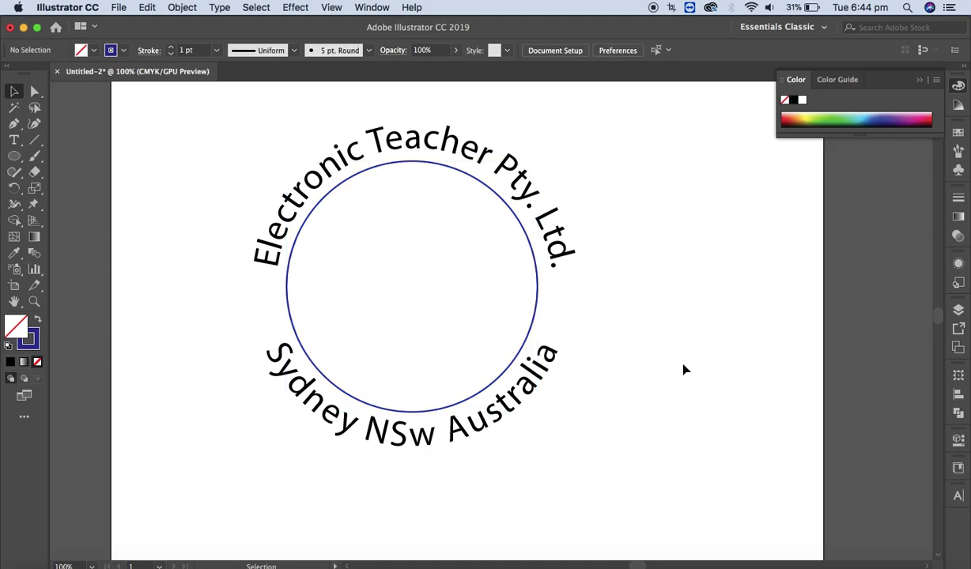
click(533, 320)
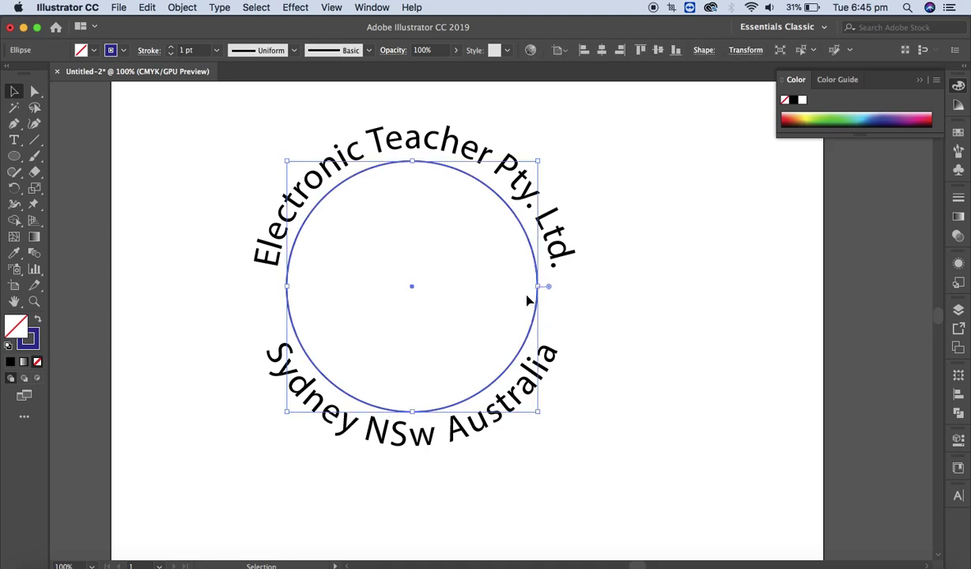
Step: Set the circle's stroke weight to 2 pt
click(172, 49)
click(171, 49)
click(172, 50)
click(171, 54)
click(371, 8)
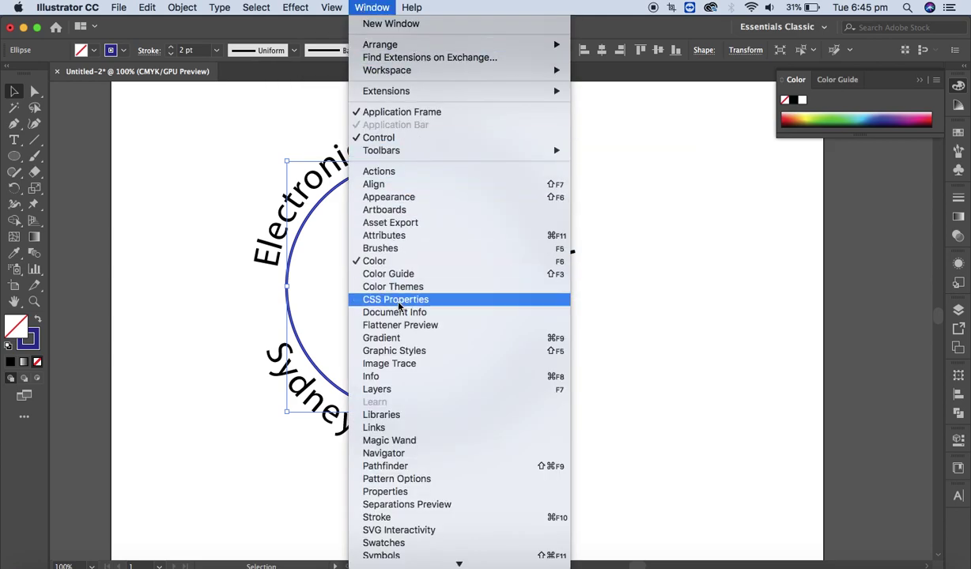
Step: Show the full Stroke panel options, trying 3 pt before returning the weight to 2 pt
click(390, 518)
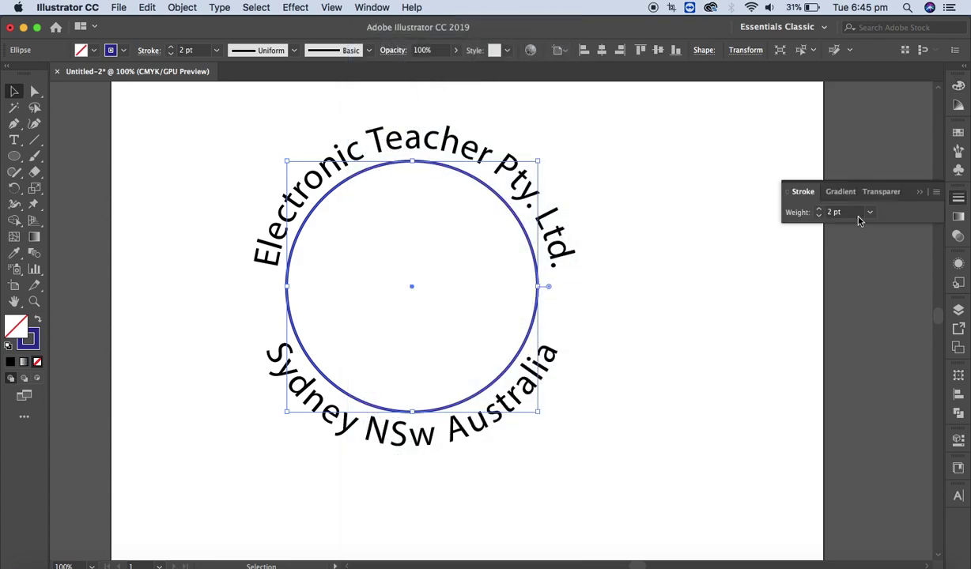
click(937, 193)
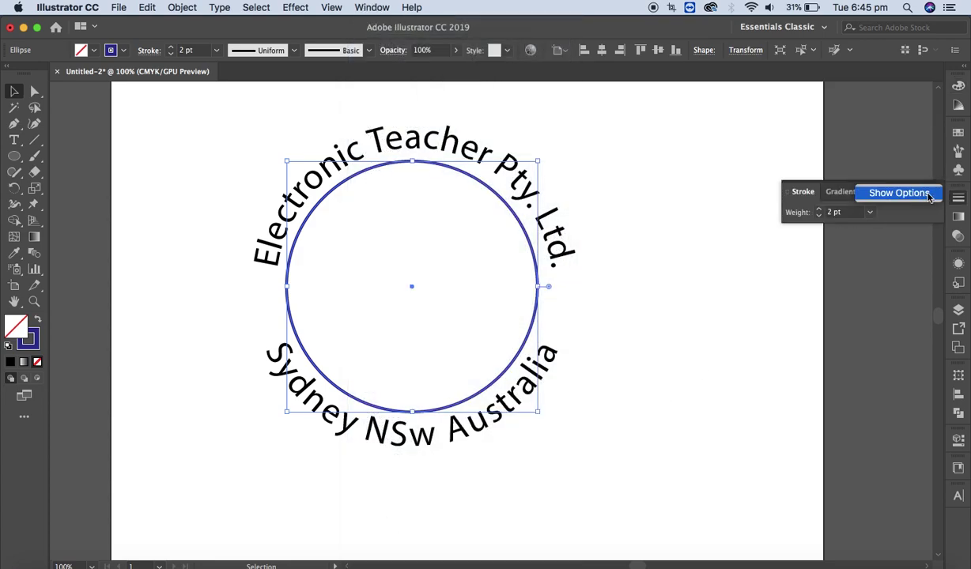
click(897, 198)
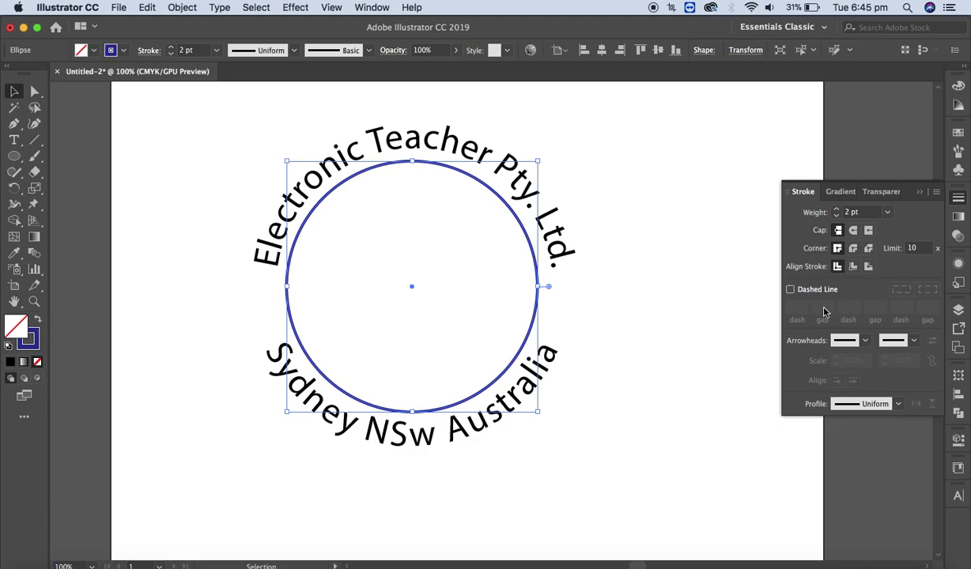
click(836, 210)
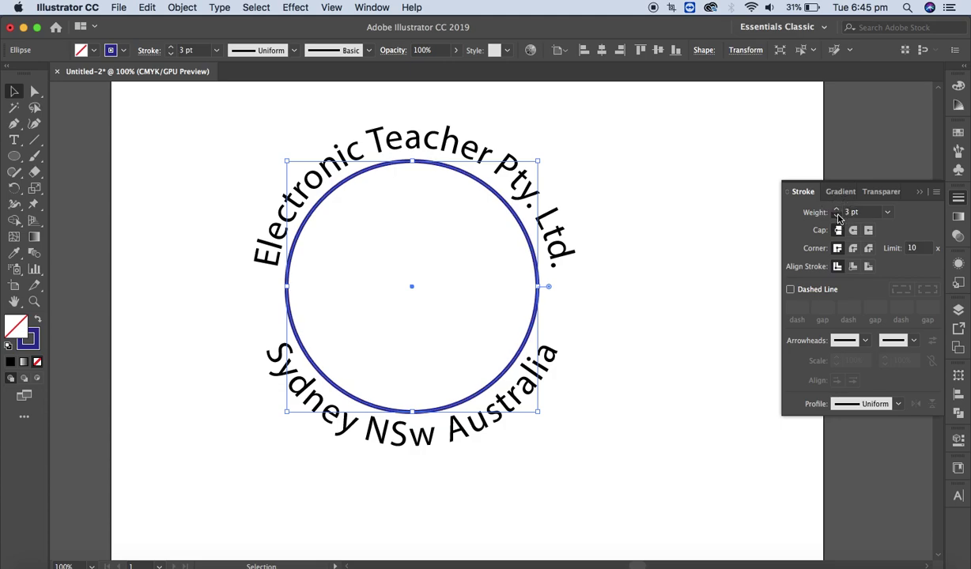
click(837, 217)
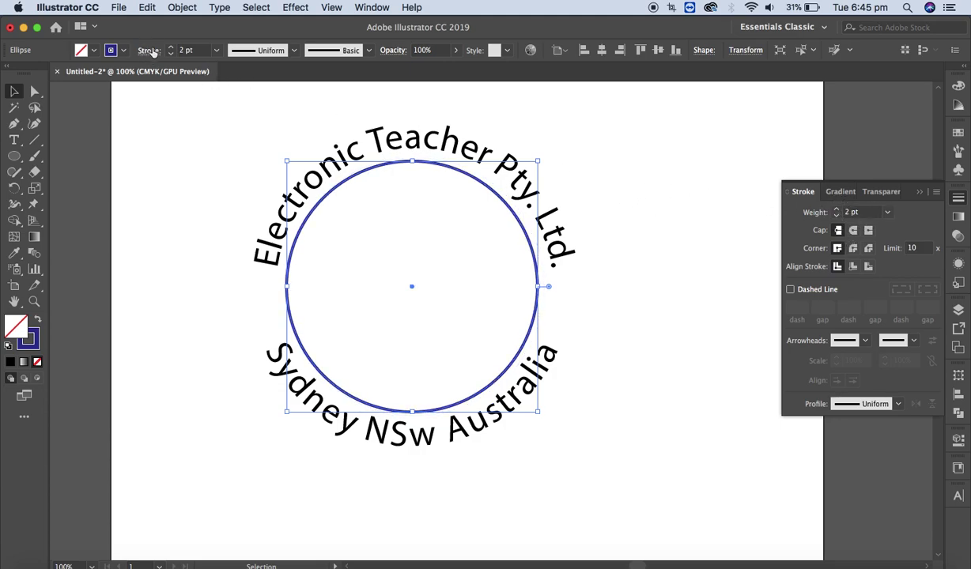
click(480, 227)
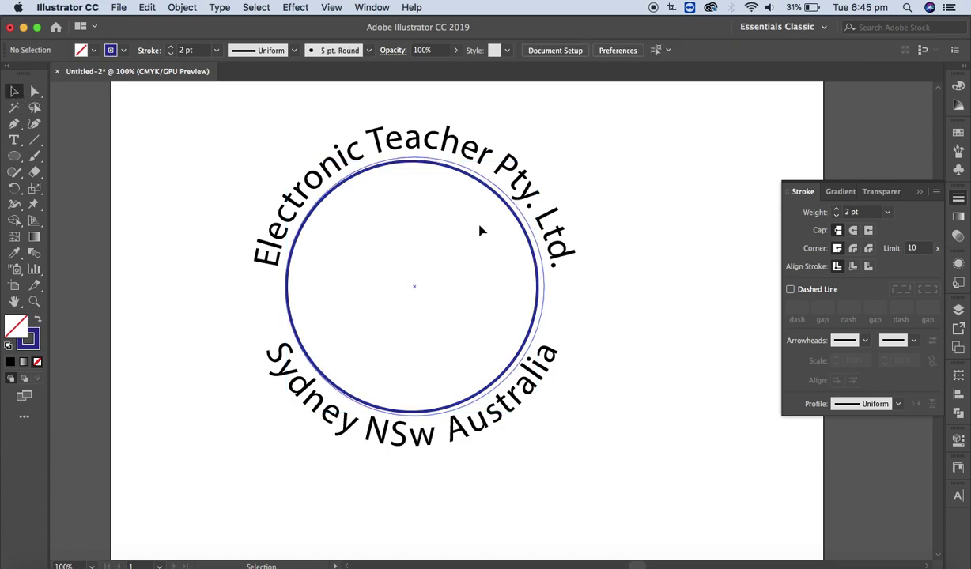
Step: Paste a copy of the blue circle and enlarge it around the arched text
click(480, 185)
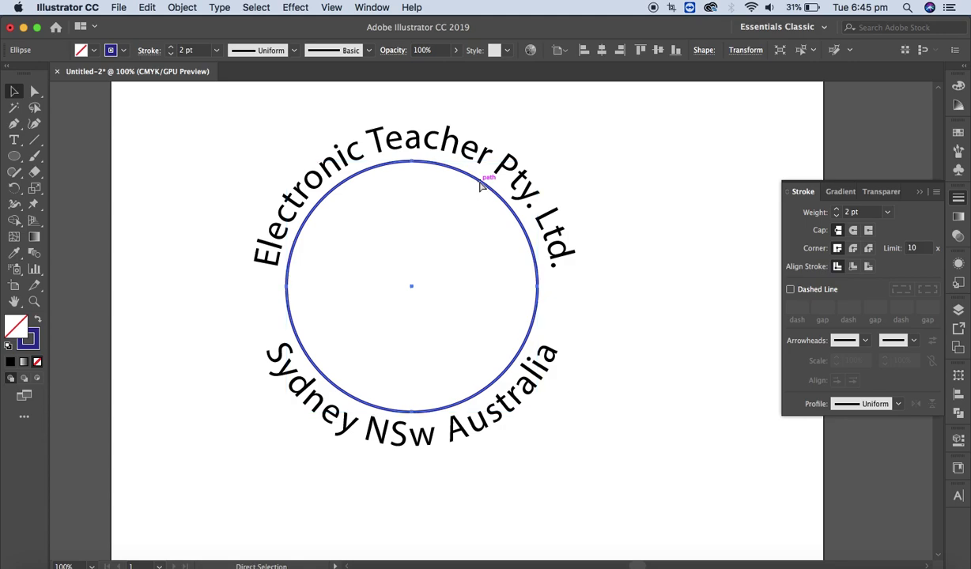
key(super+v)
drag(368, 197, 266, 129)
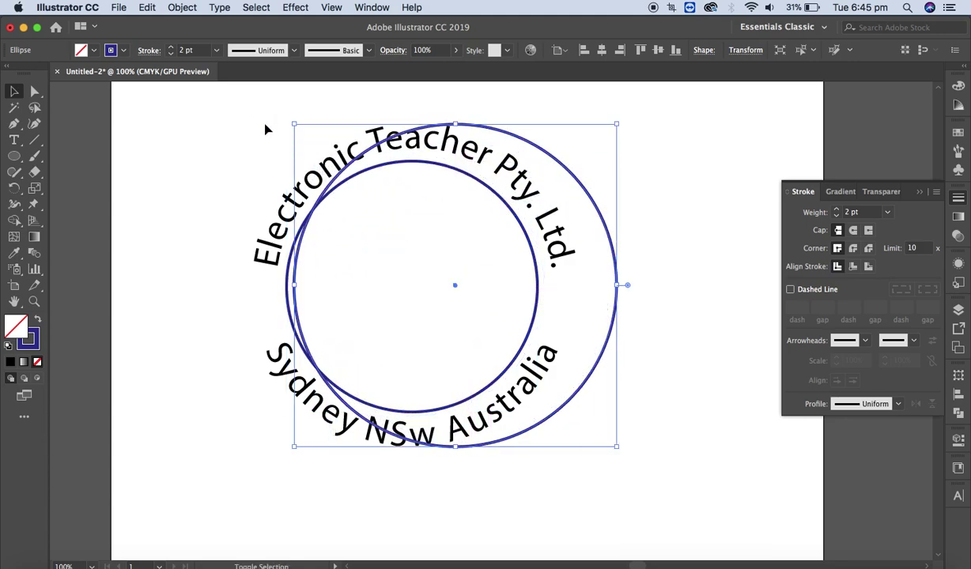
drag(506, 133, 462, 135)
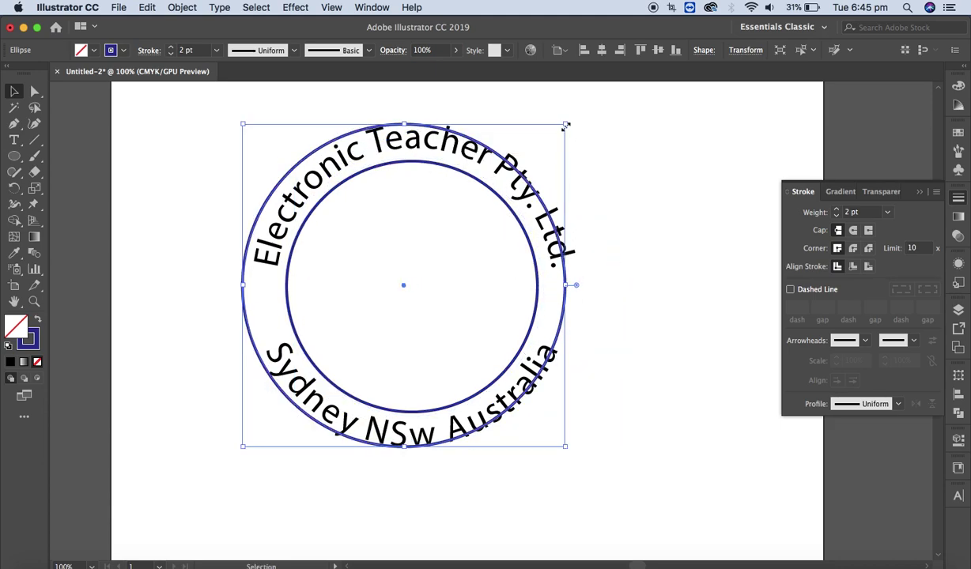
Step: Fine-tune the outer ring to about 101.45 mm and select it with the inner circle
drag(566, 127, 579, 110)
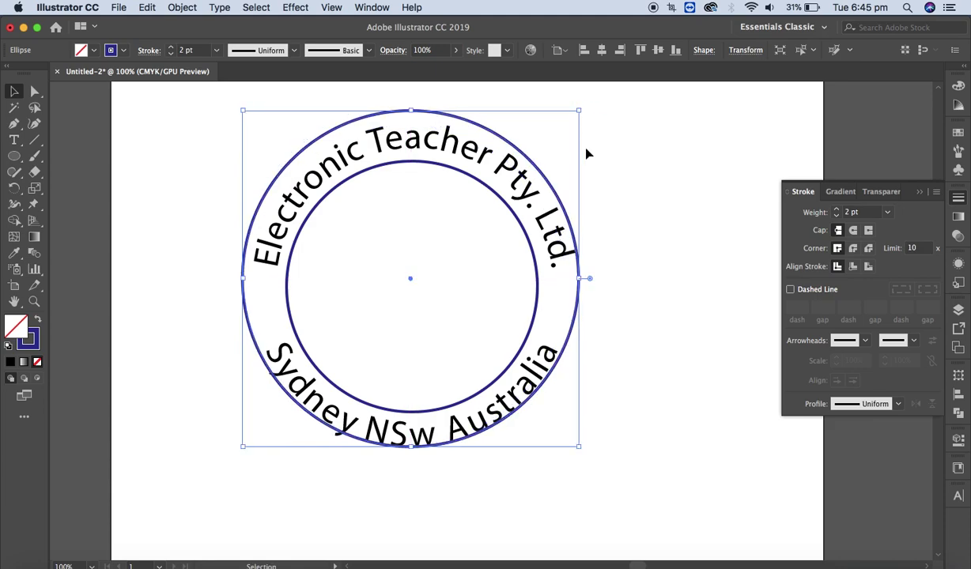
drag(578, 446, 586, 456)
key(Left)
key(Left)
key(Left)
key(Left)
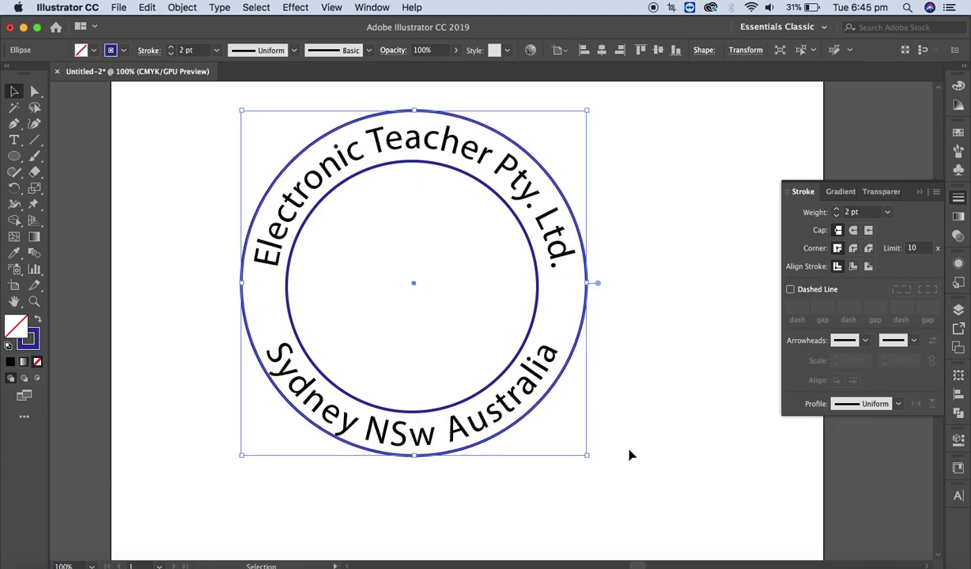
click(621, 333)
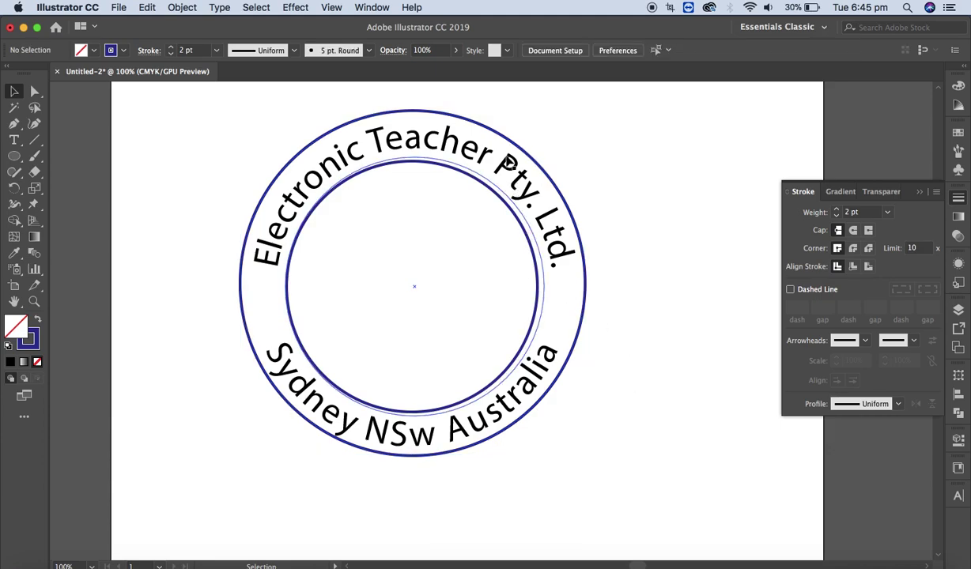
click(501, 145)
shift+click(425, 161)
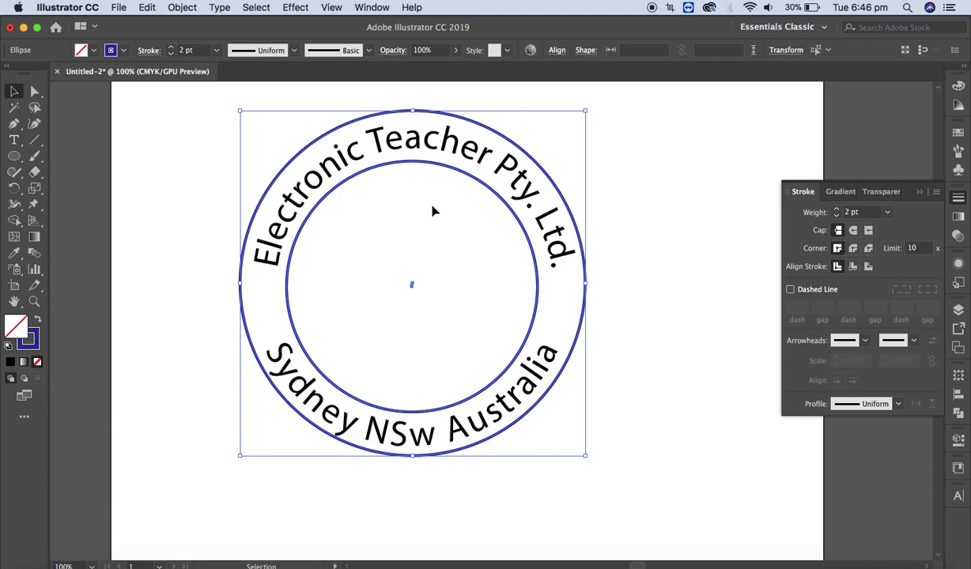
Step: Centre the two circles horizontally and vertically with the Align panel and group them
click(371, 8)
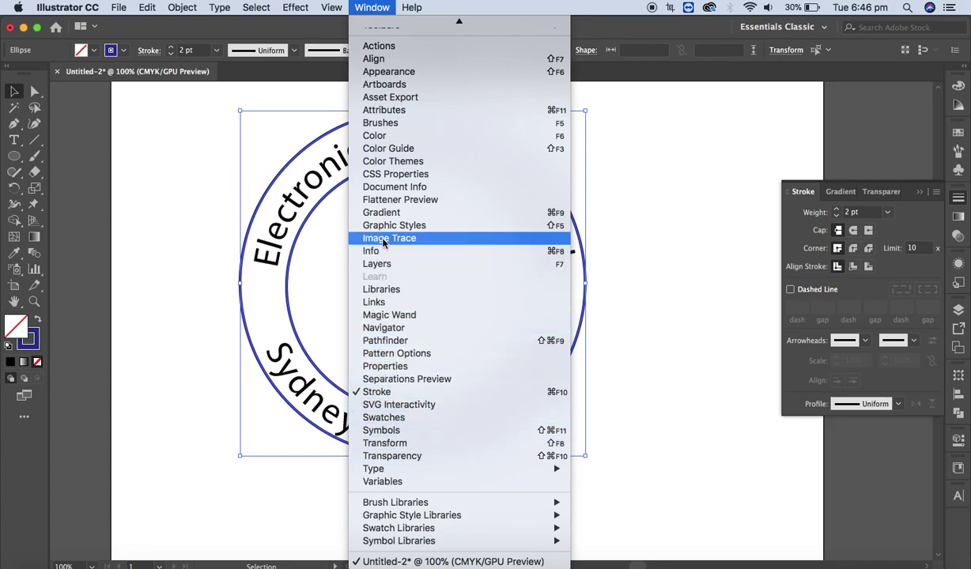
click(382, 62)
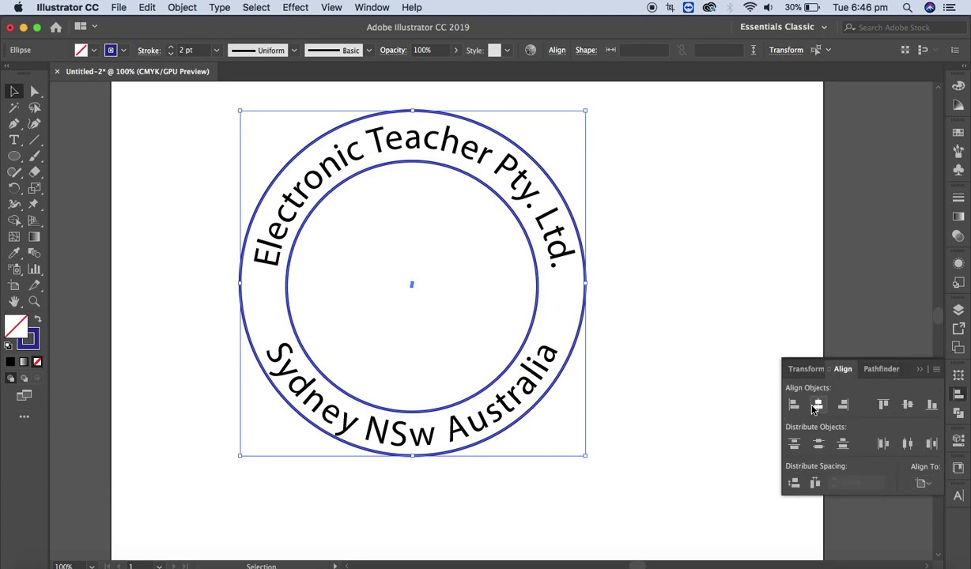
click(818, 407)
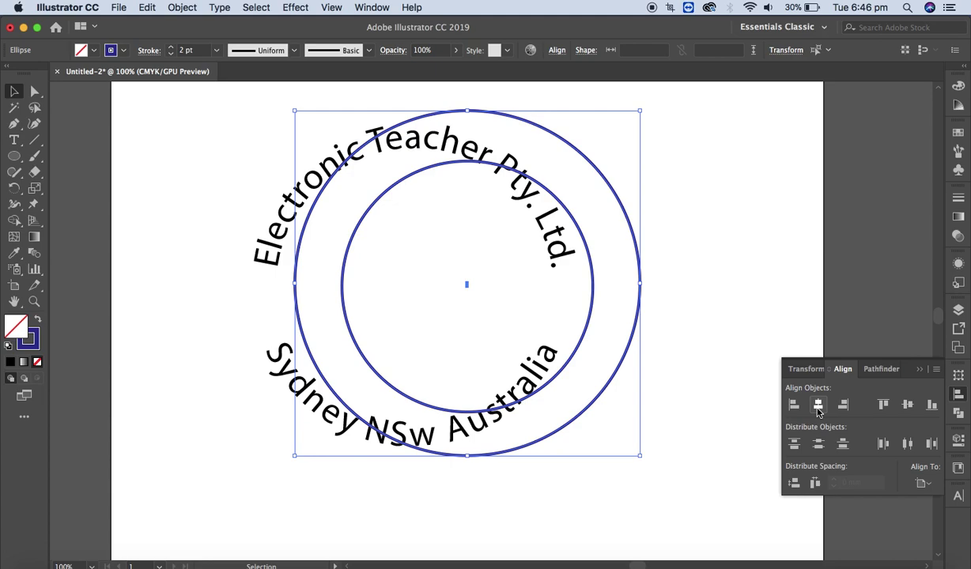
click(881, 407)
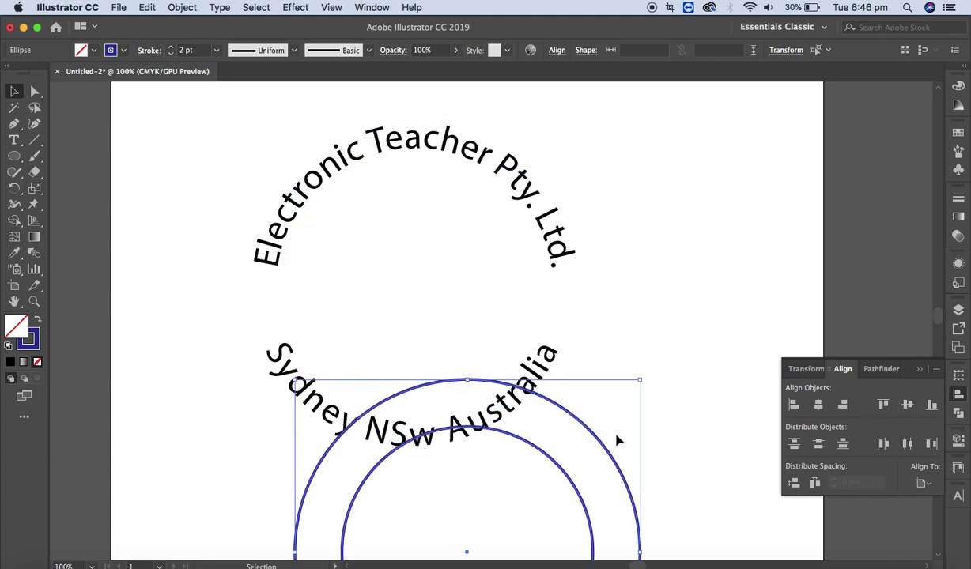
key(super+g)
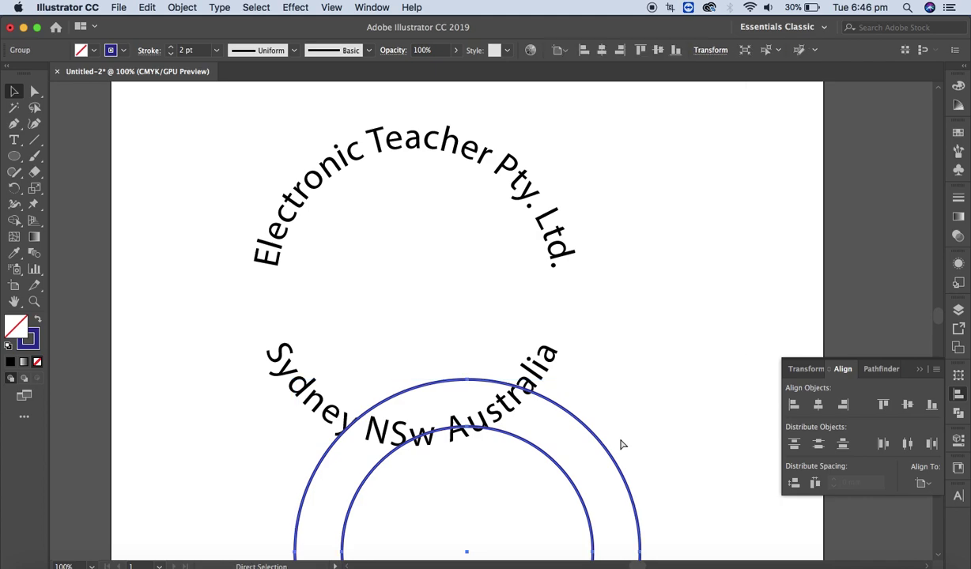
Step: Move the ring group up and nudge it to centre around the arched text
drag(581, 418, 524, 173)
key(Up)
key(Up)
key(Up)
key(Up)
key(Up)
key(Up)
key(Up)
key(Up)
key(Up)
key(Up)
key(Up)
key(Up)
key(Up)
key(Up)
key(Up)
key(Up)
key(Up)
key(Up)
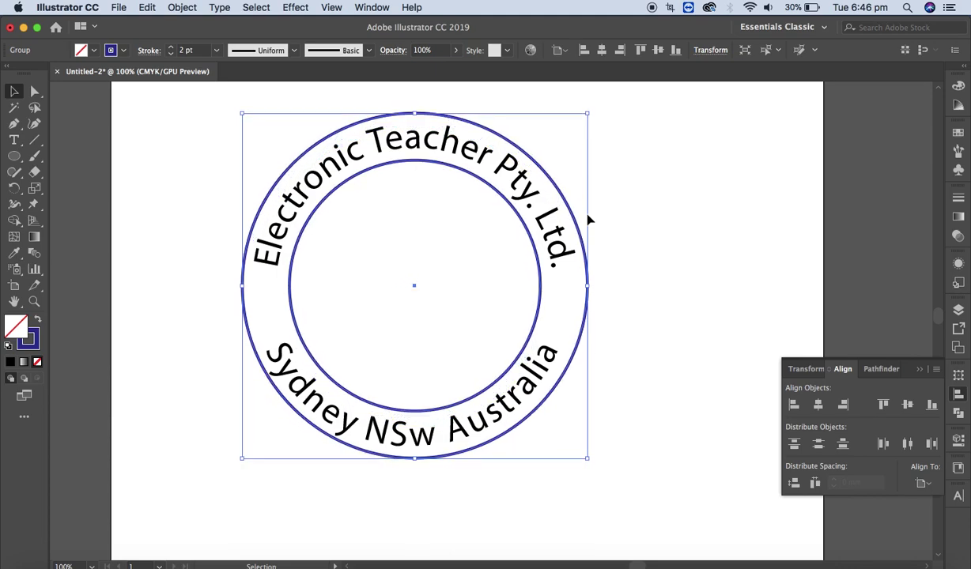
key(Left)
key(Left)
key(Left)
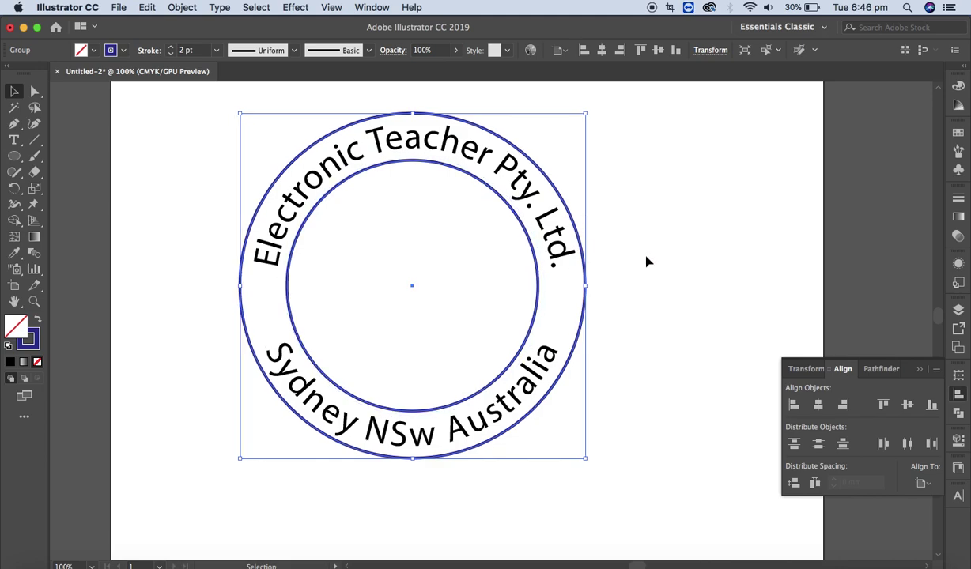
click(684, 269)
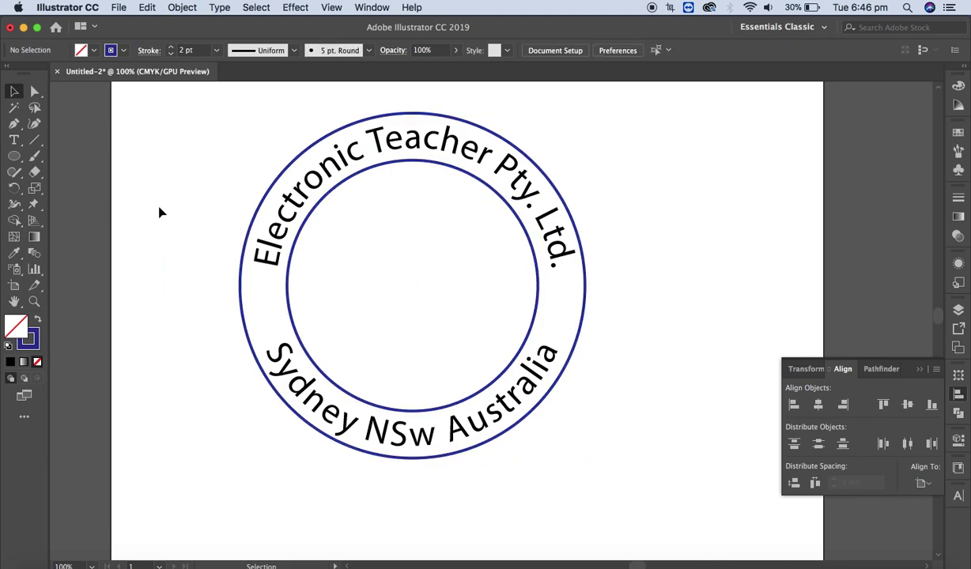
Step: Draw a small star on the ring's left side and place a copy opposite on the right
drag(15, 157, 57, 224)
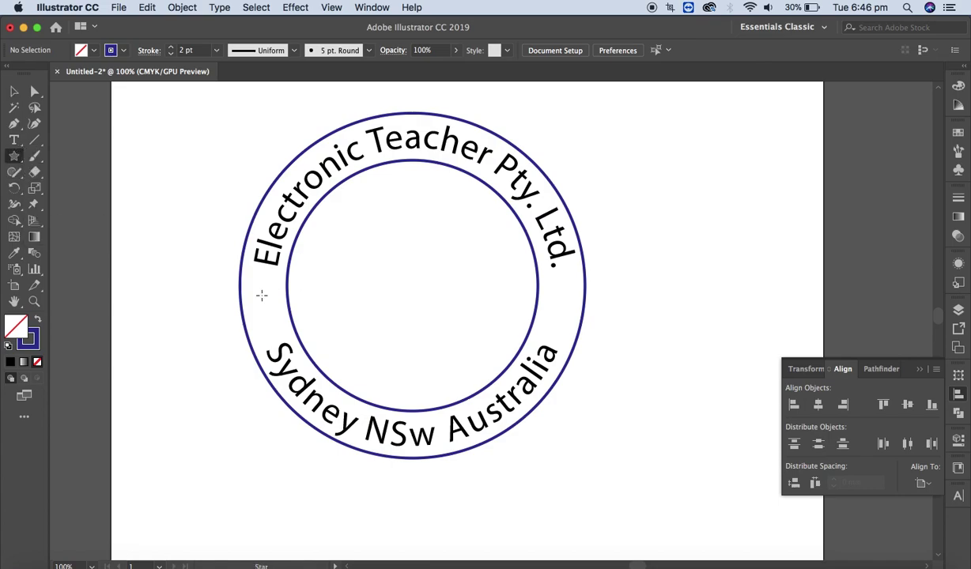
mouse_move(257, 298)
mouse_down()
mouse_move(268, 289)
mouse_move(279, 295)
mouse_move(261, 297)
mouse_move(274, 300)
mouse_up()
click(14, 92)
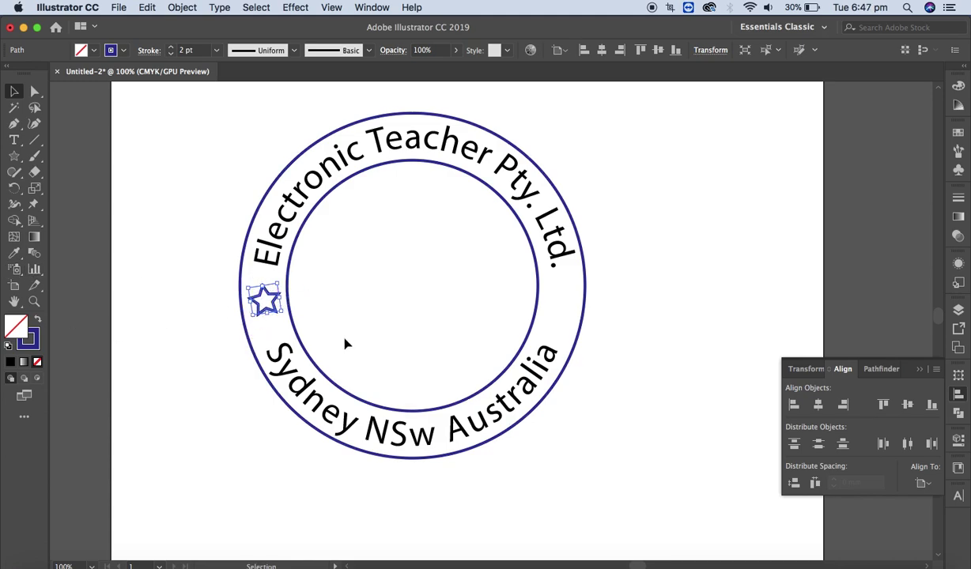
key(ctrl+v)
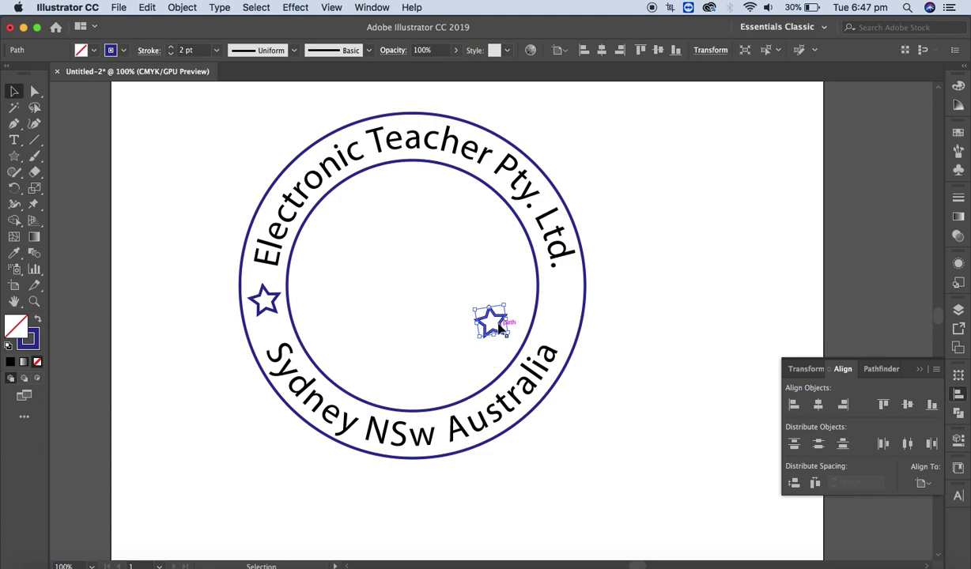
click(583, 305)
click(628, 296)
drag(492, 321, 560, 297)
click(696, 233)
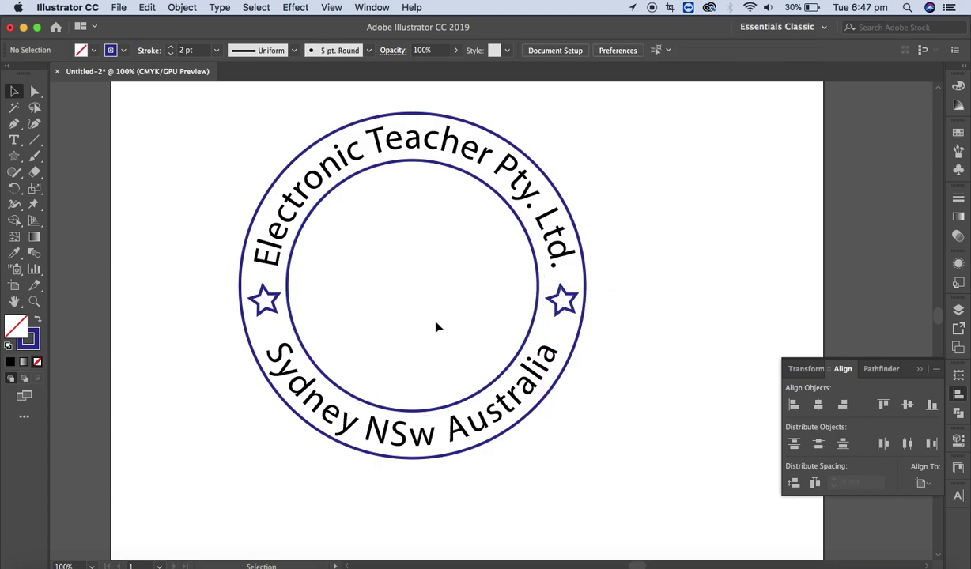
Step: Fill both stars with the dark blue swatch
click(260, 287)
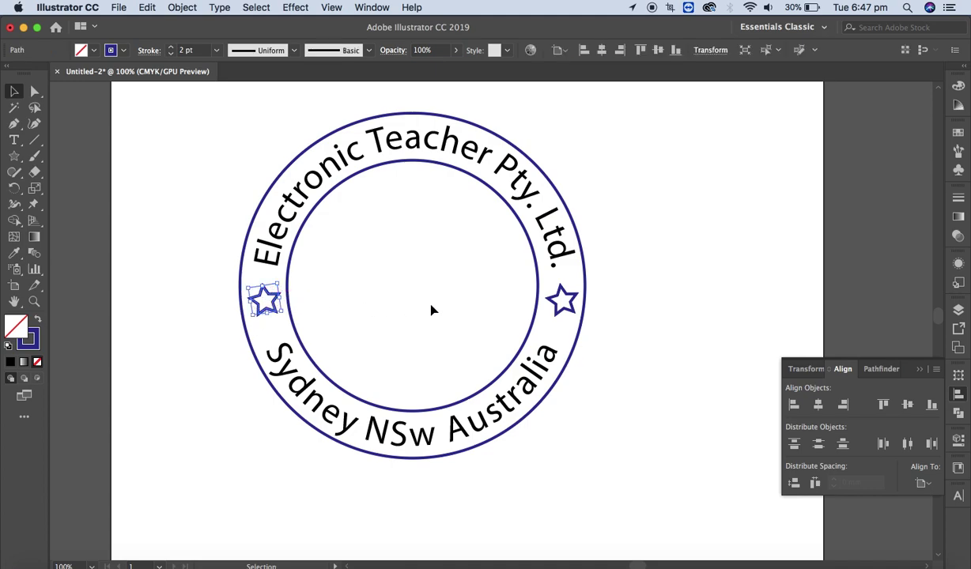
click(958, 133)
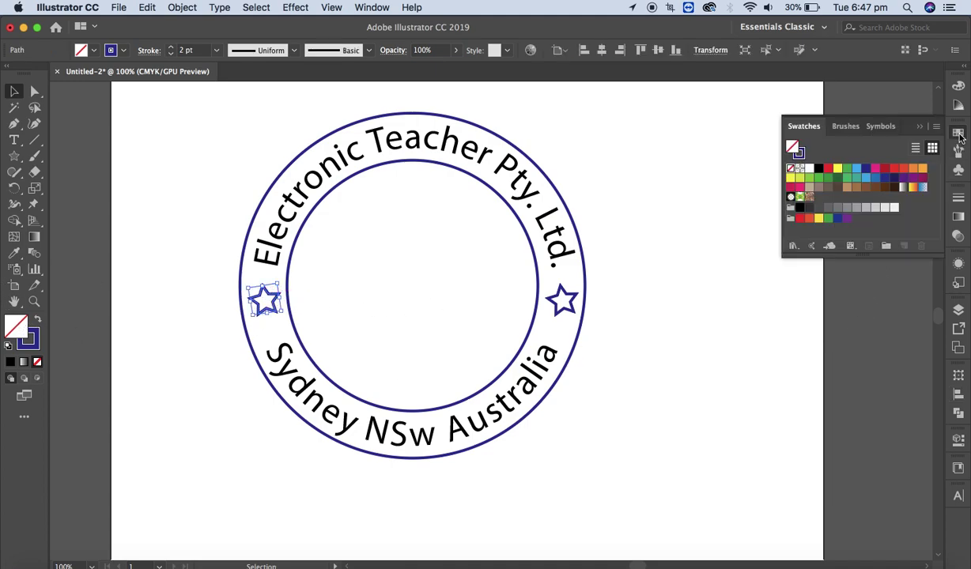
click(865, 169)
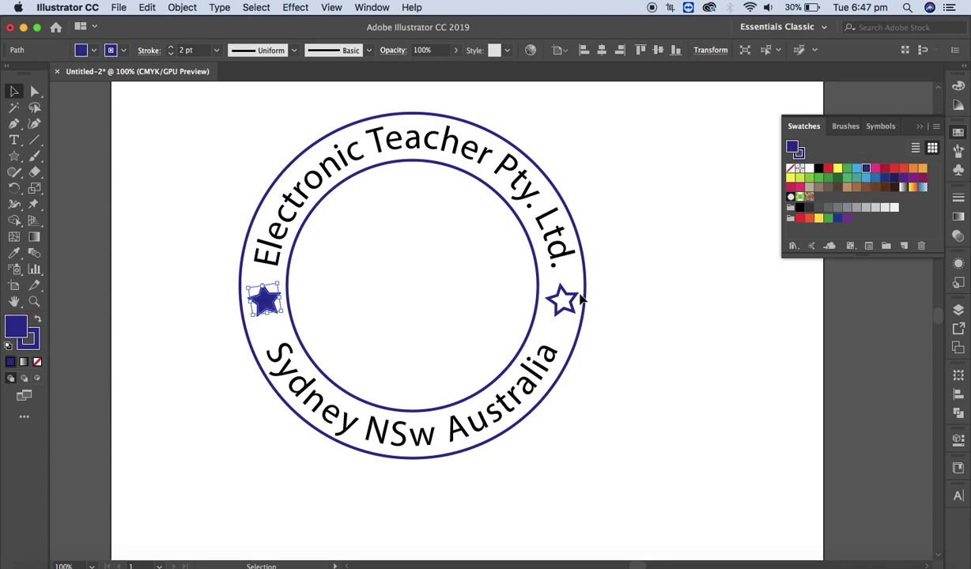
click(562, 298)
click(865, 170)
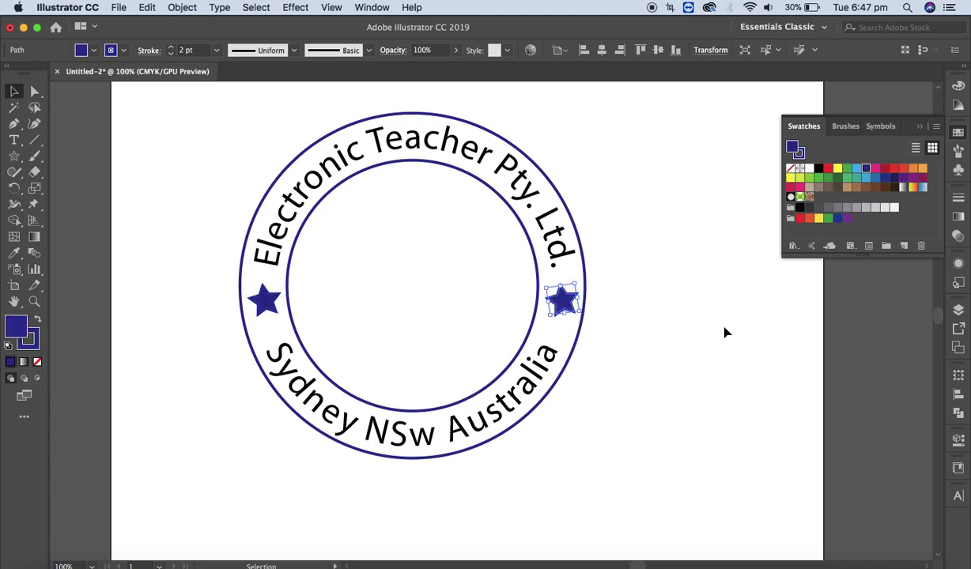
click(688, 342)
Step: Colour the top arched text 'Electronic Teacher Pty. Ltd.' CMYK Cyan
click(13, 140)
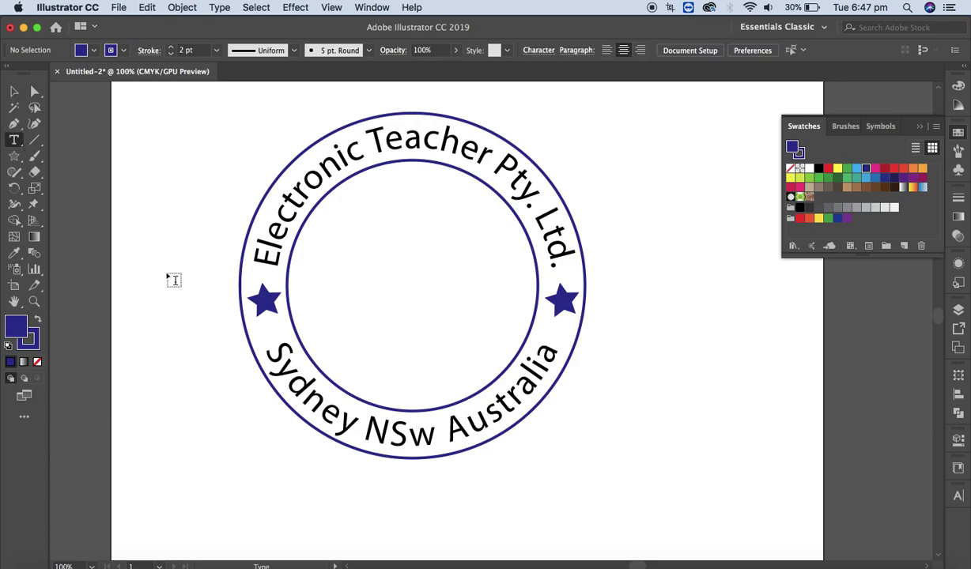
drag(265, 261, 508, 269)
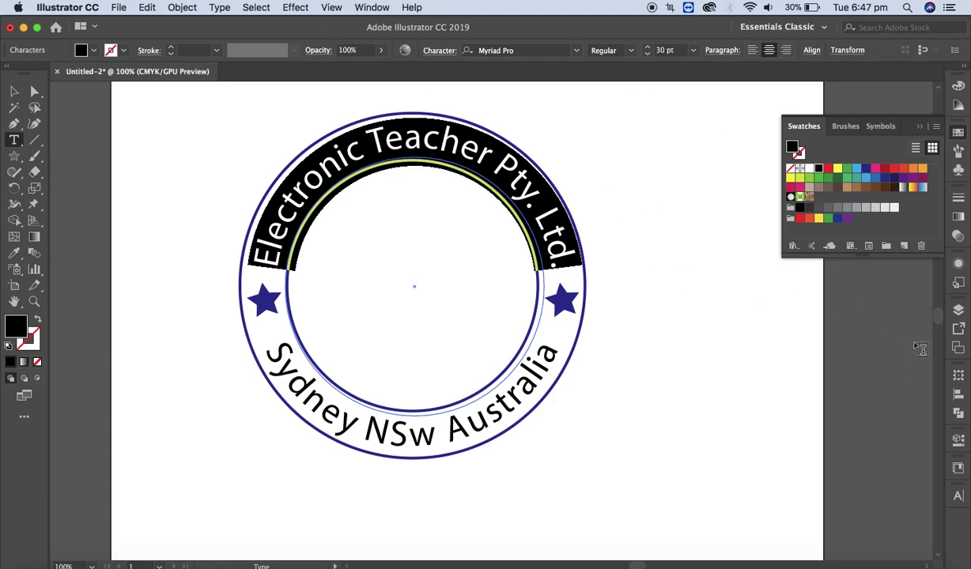
click(958, 496)
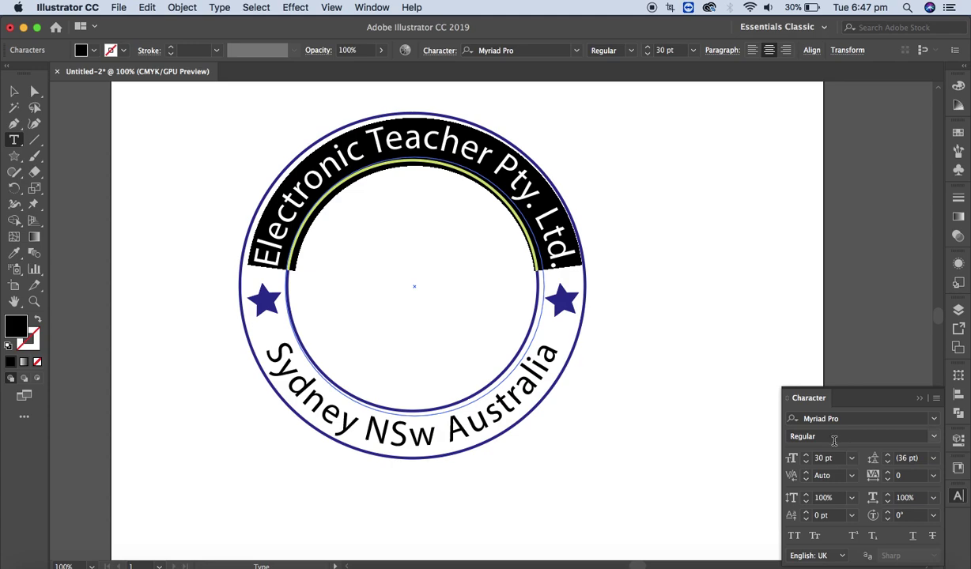
click(958, 133)
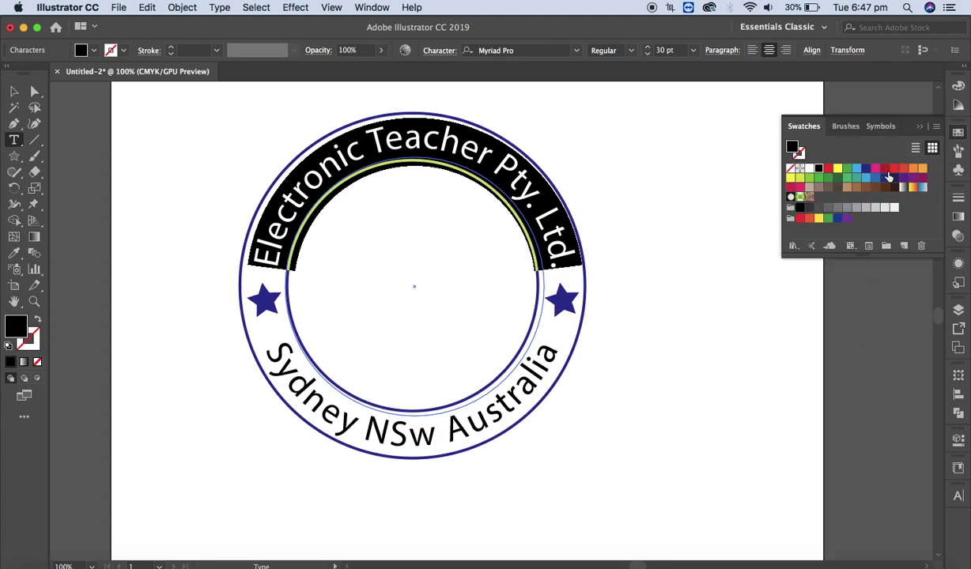
click(856, 173)
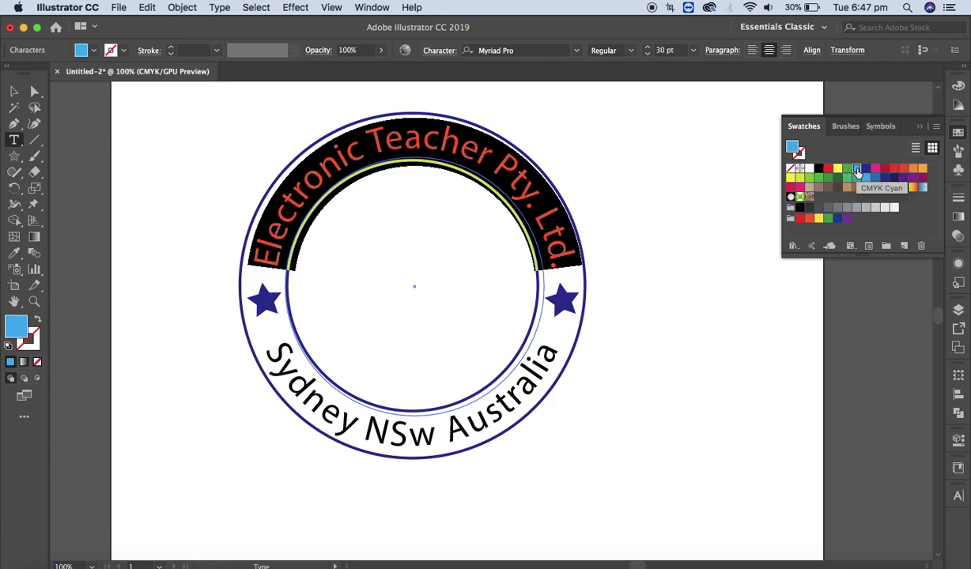
key(super+shift+a)
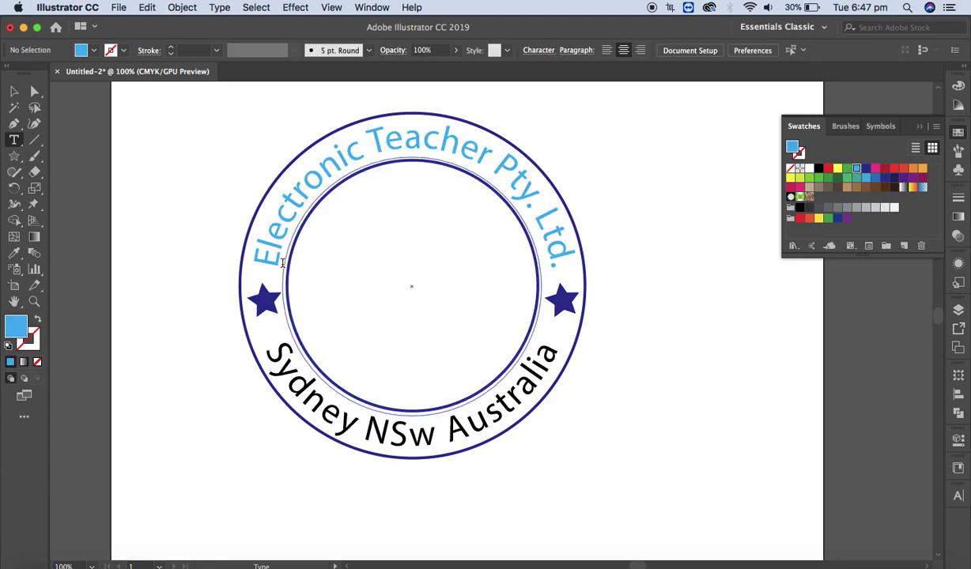
Step: Colour the bottom arched text 'Sydney NSw Australia' CMYK Cyan and deselect it
drag(271, 346, 596, 368)
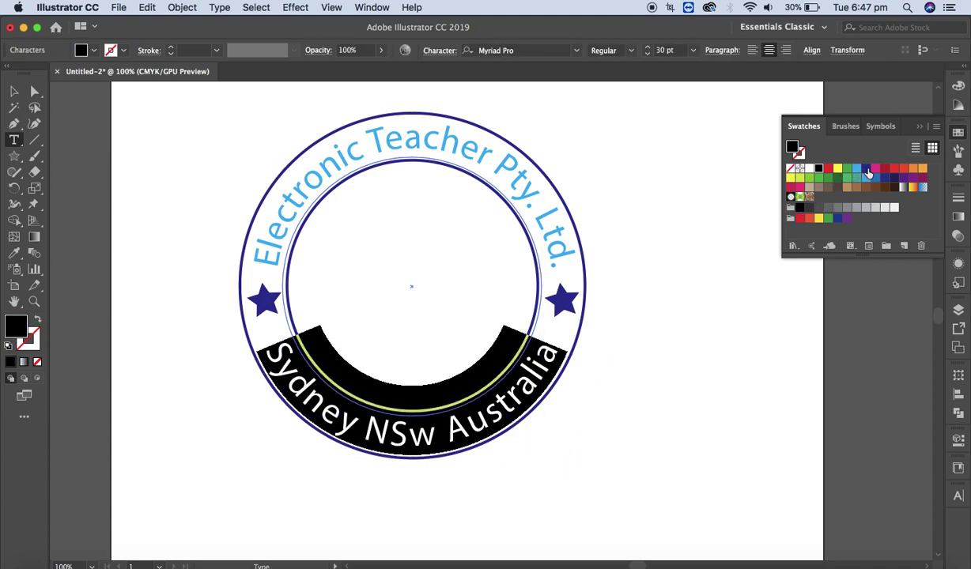
click(856, 168)
click(14, 91)
click(115, 147)
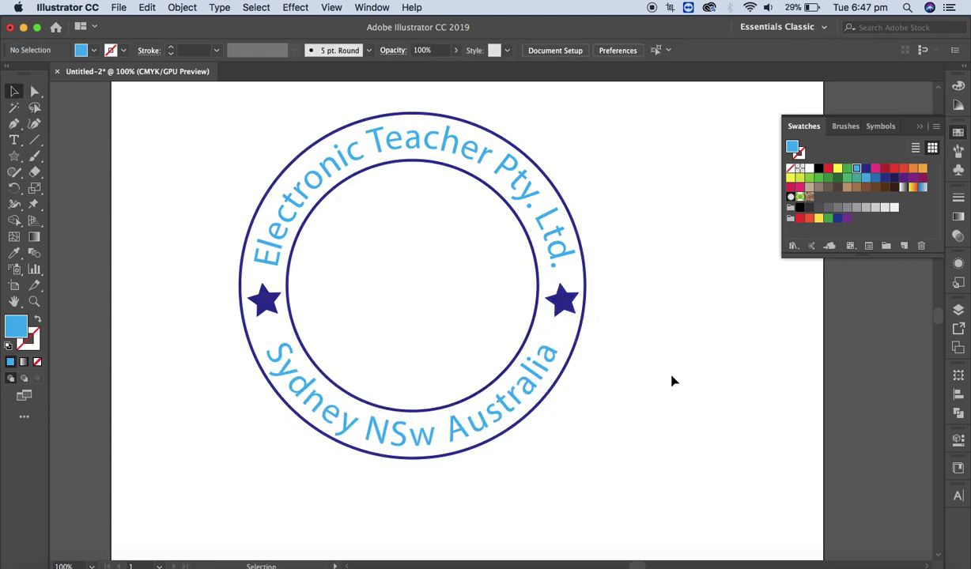
Step: Select both rings, both arched texts and the two stars, and group them with Object > Group
drag(628, 477, 177, 101)
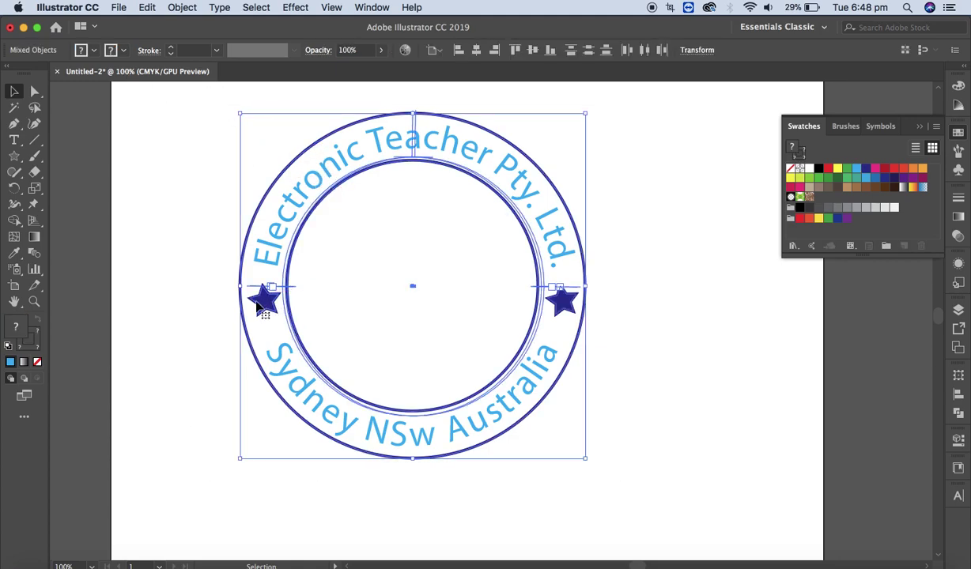
click(689, 343)
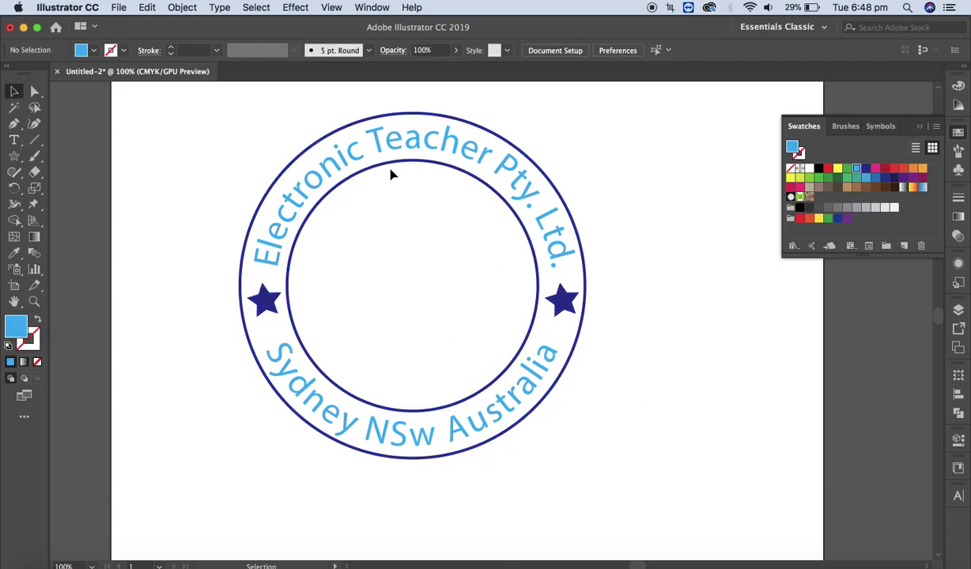
drag(603, 472, 196, 73)
drag(641, 487, 194, 87)
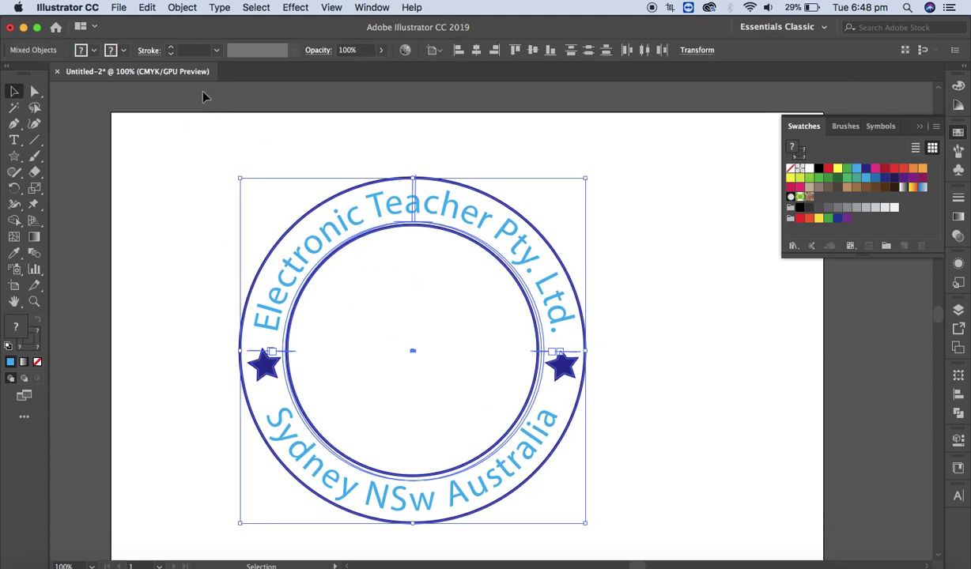
click(193, 9)
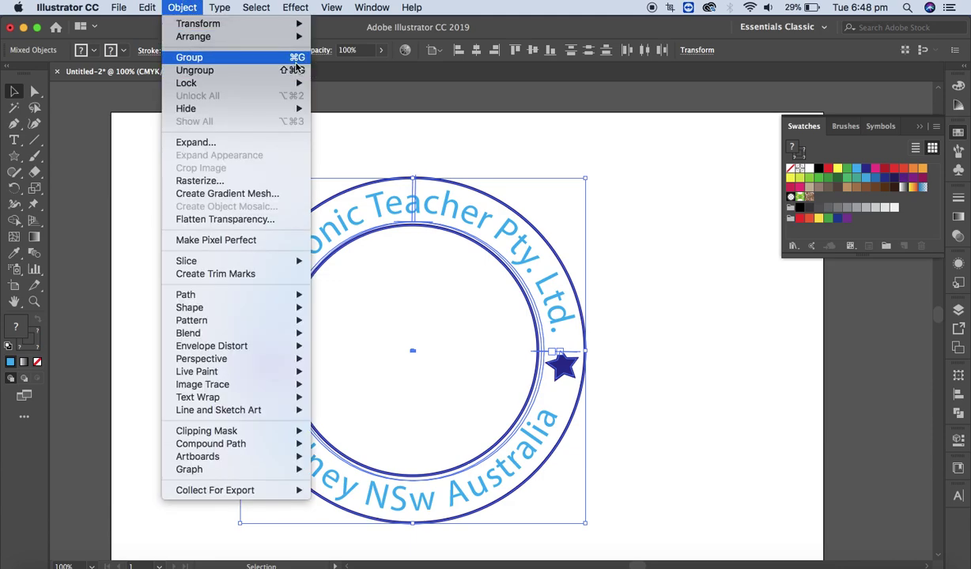
click(678, 247)
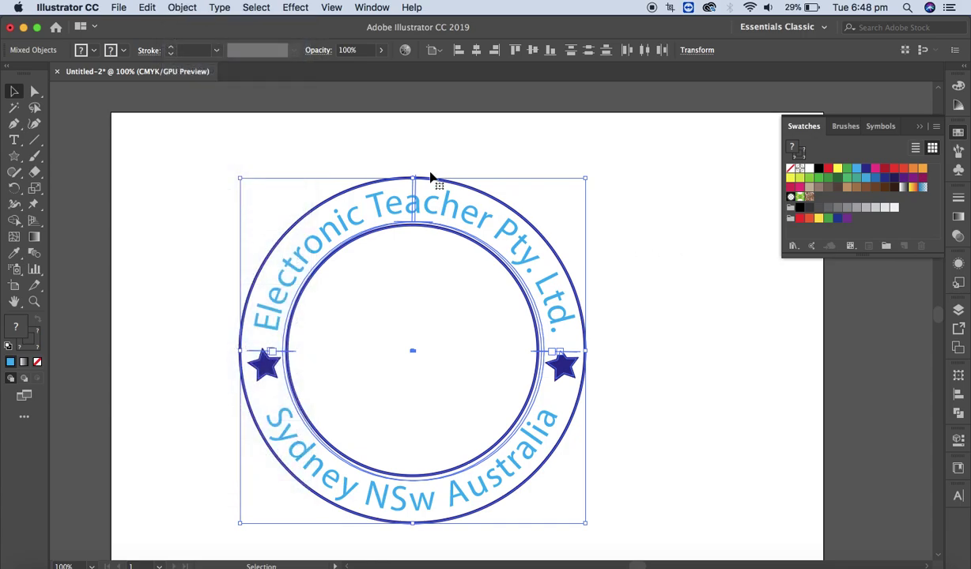
click(201, 144)
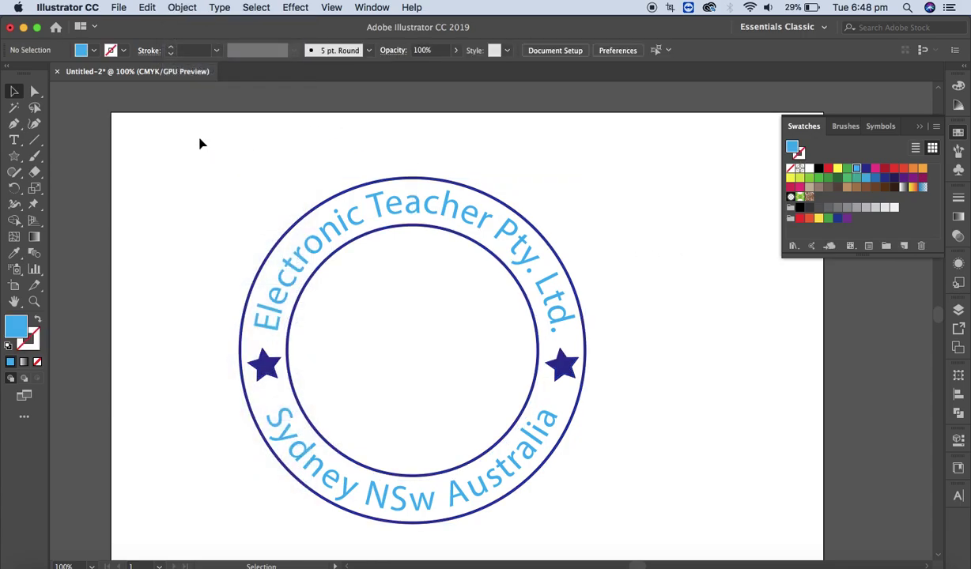